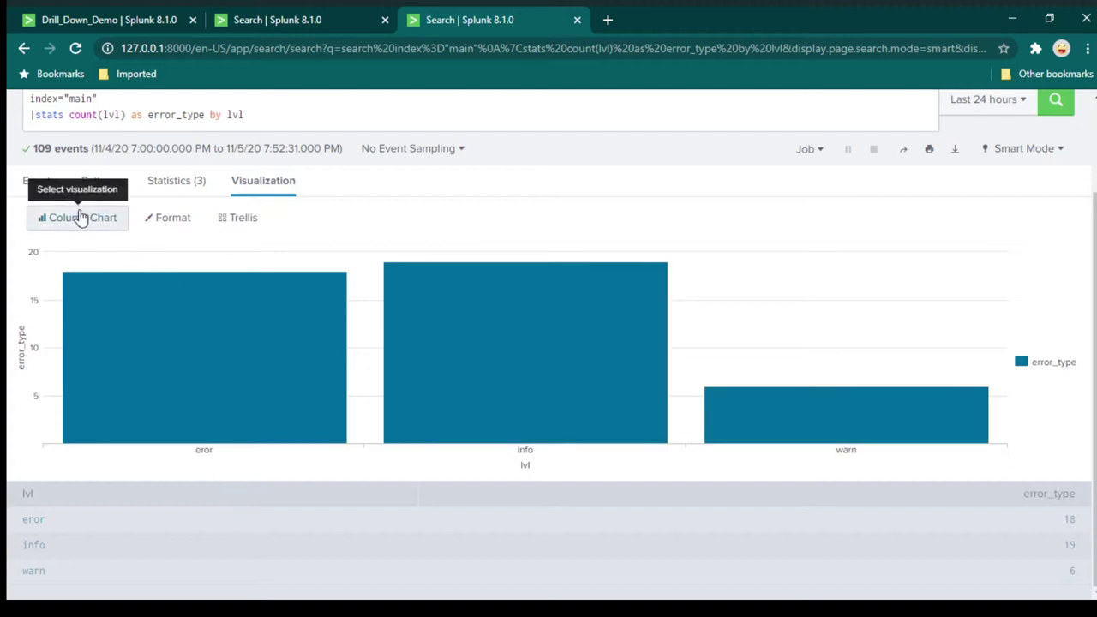
Close the extra search page and try the Drill_Down_Demo pie chart's drilldown on the warn and eror slices, checking the event table below
key(ctrl+w)
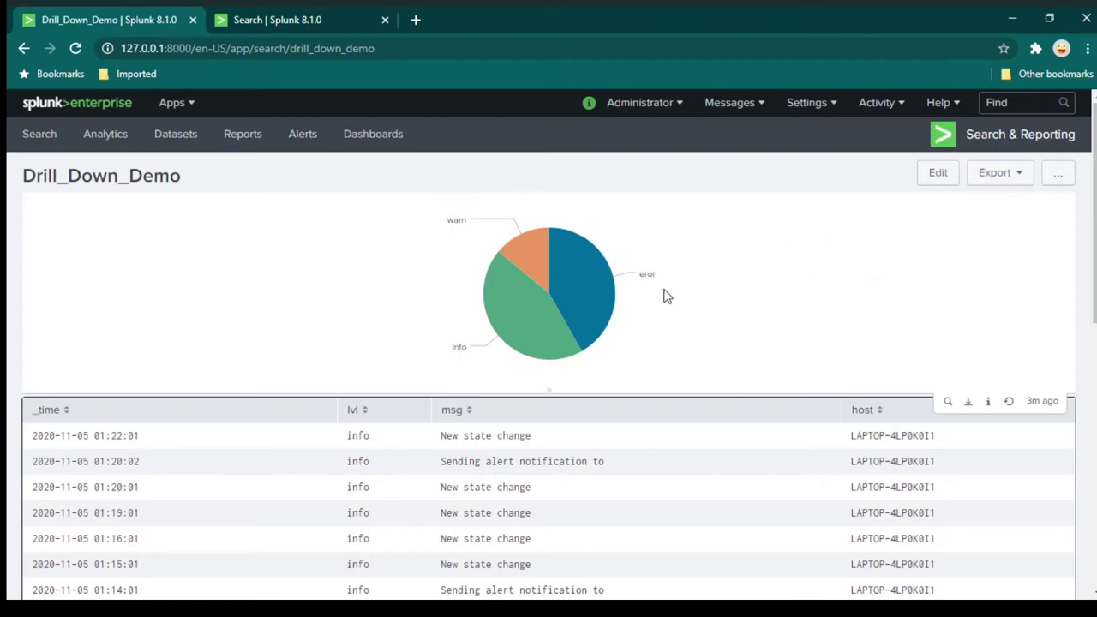
mouse_move(557, 304)
mouse_move(594, 310)
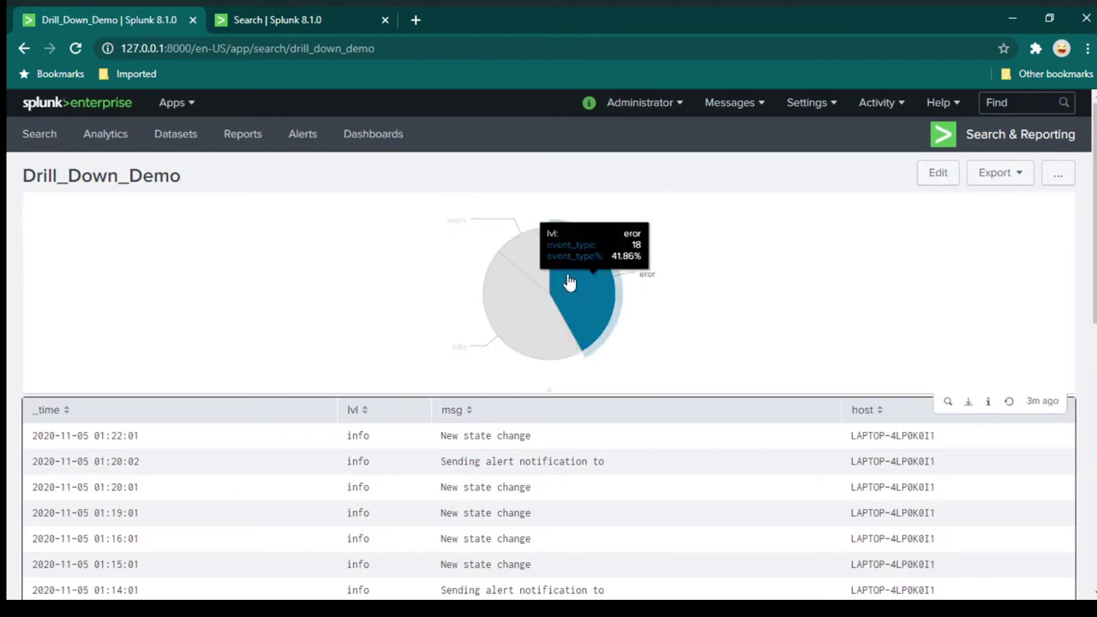
mouse_move(523, 293)
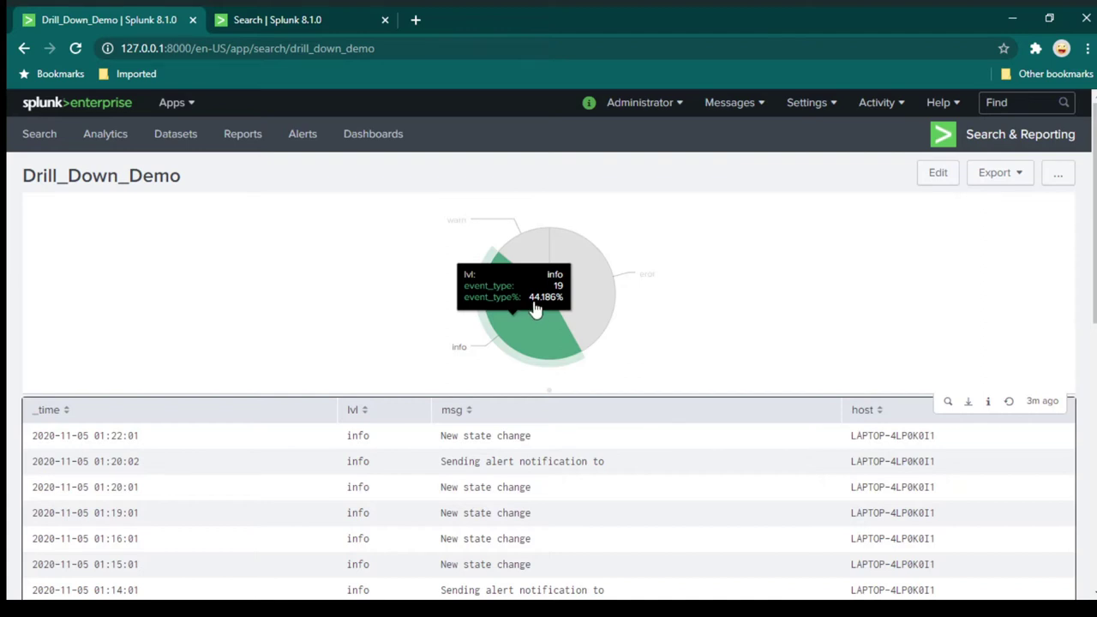
mouse_move(538, 250)
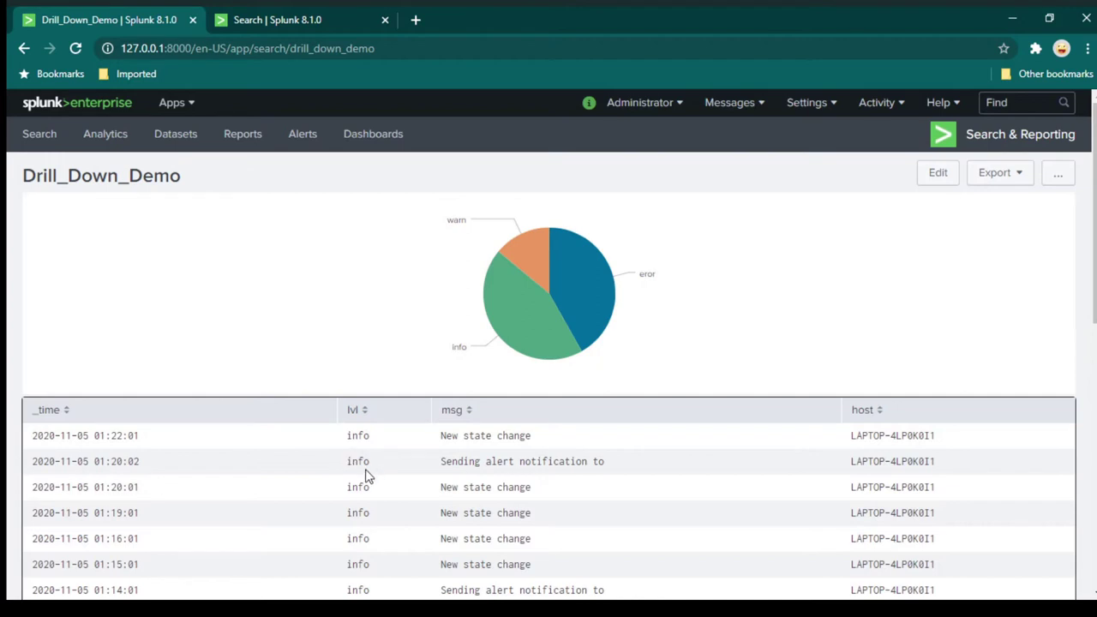
click(535, 252)
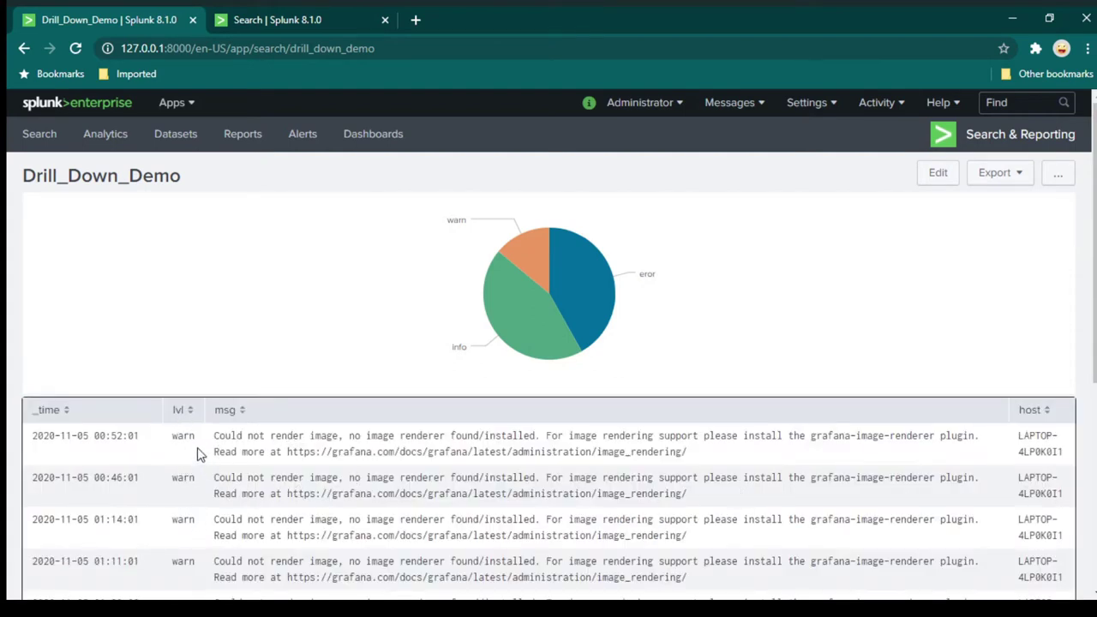
click(604, 301)
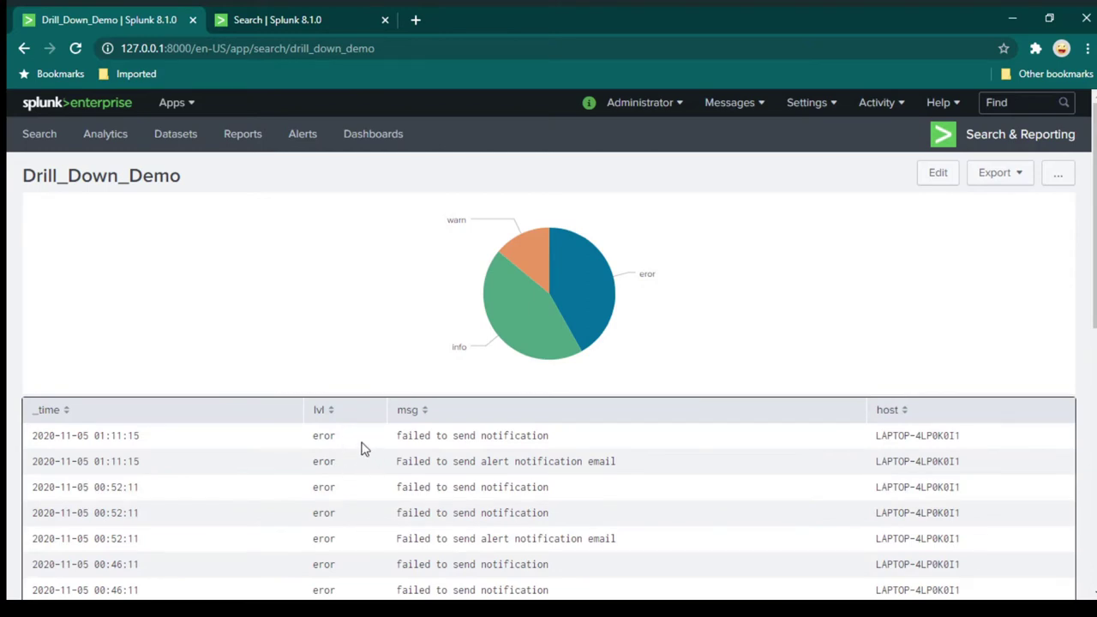
mouse_move(492, 327)
Open a separate search page and run index="main" |stats count(lvl), with the stats command on its own line
ctrl+click(39, 135)
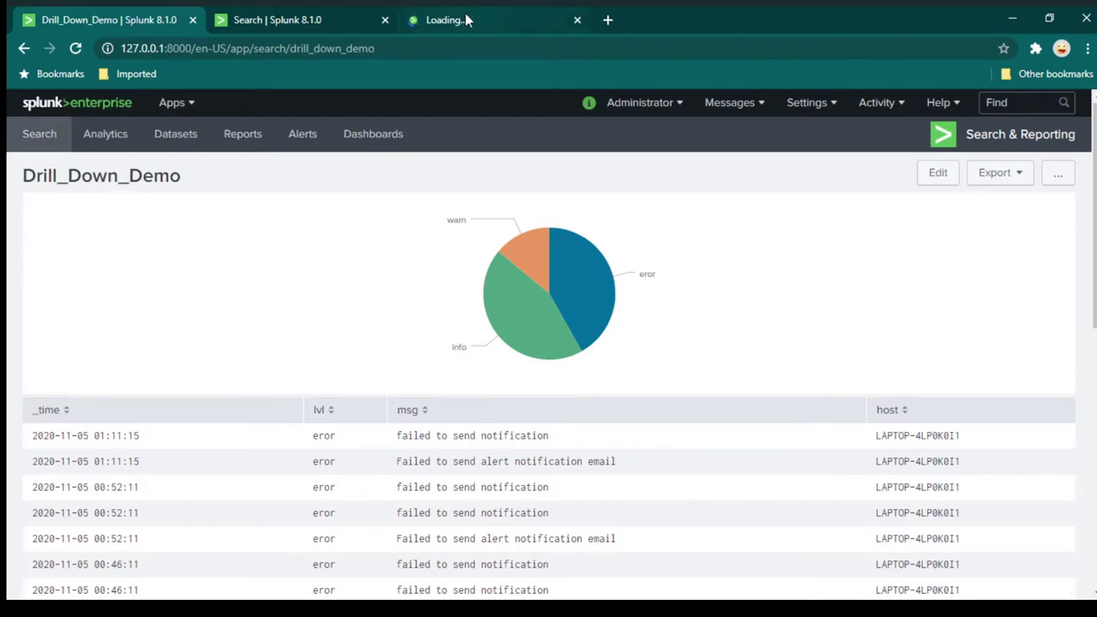
mouse_move(589, 270)
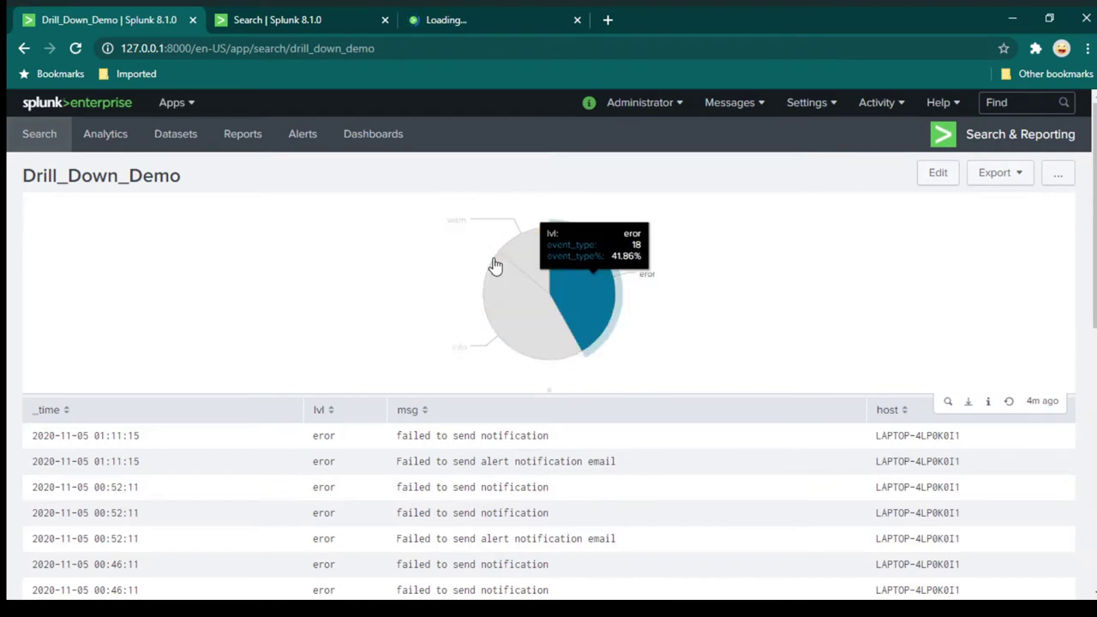
click(495, 23)
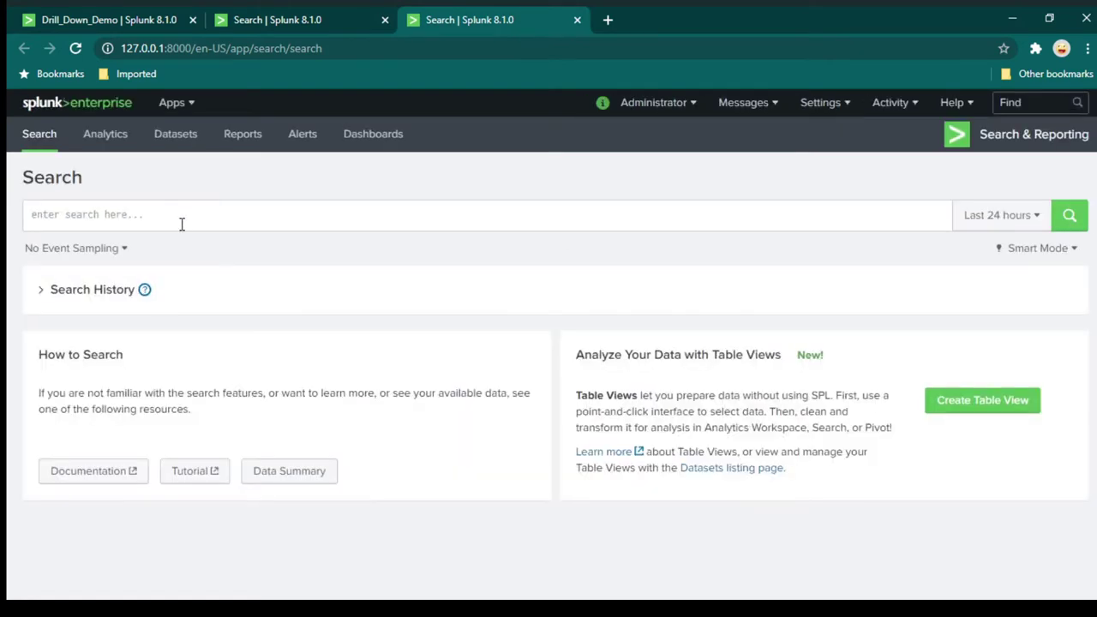
click(183, 221)
text(index=")
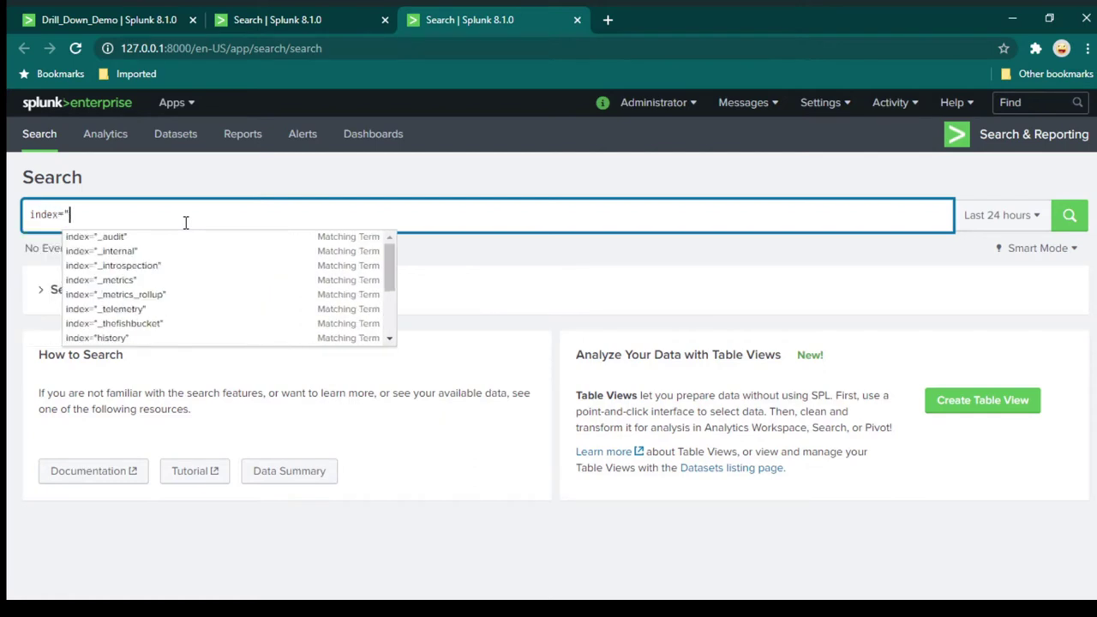
text(main")
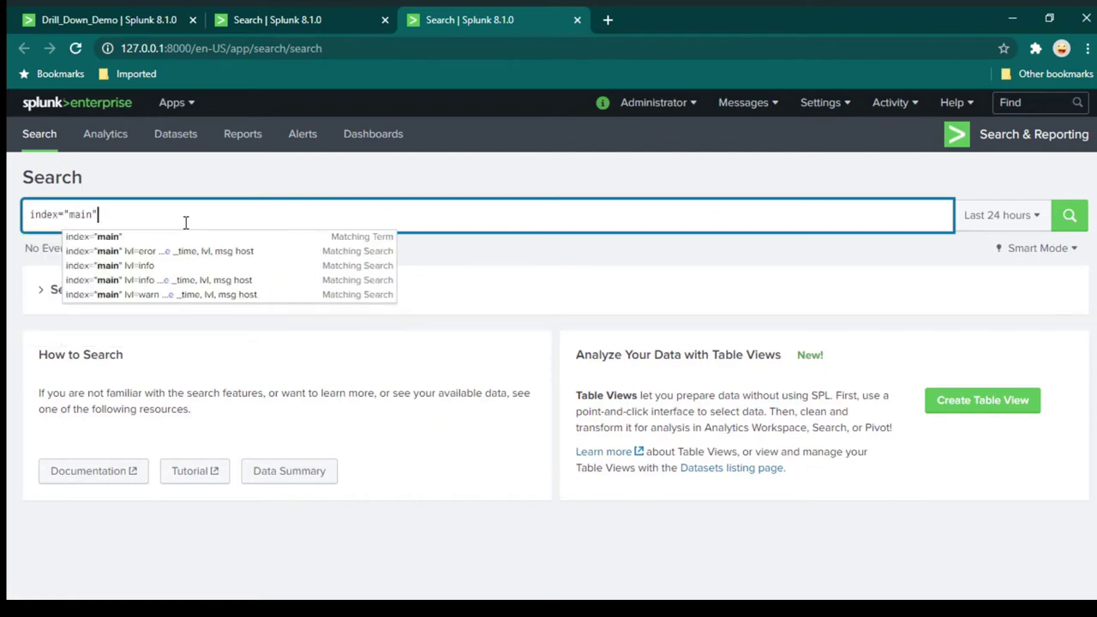
key(shift+Return)
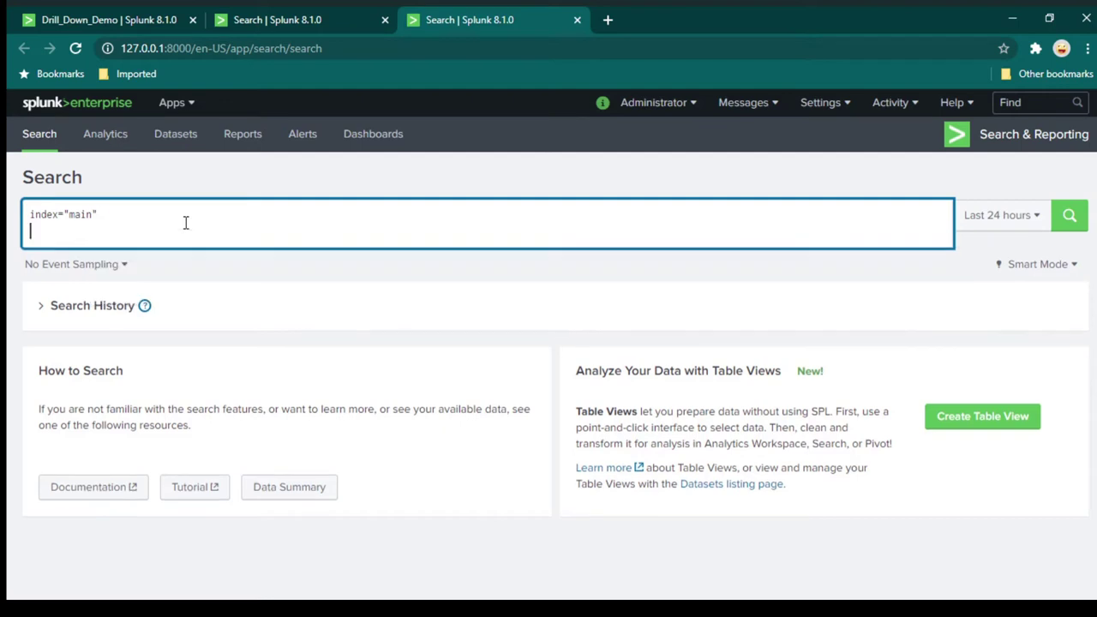
text(|stats )
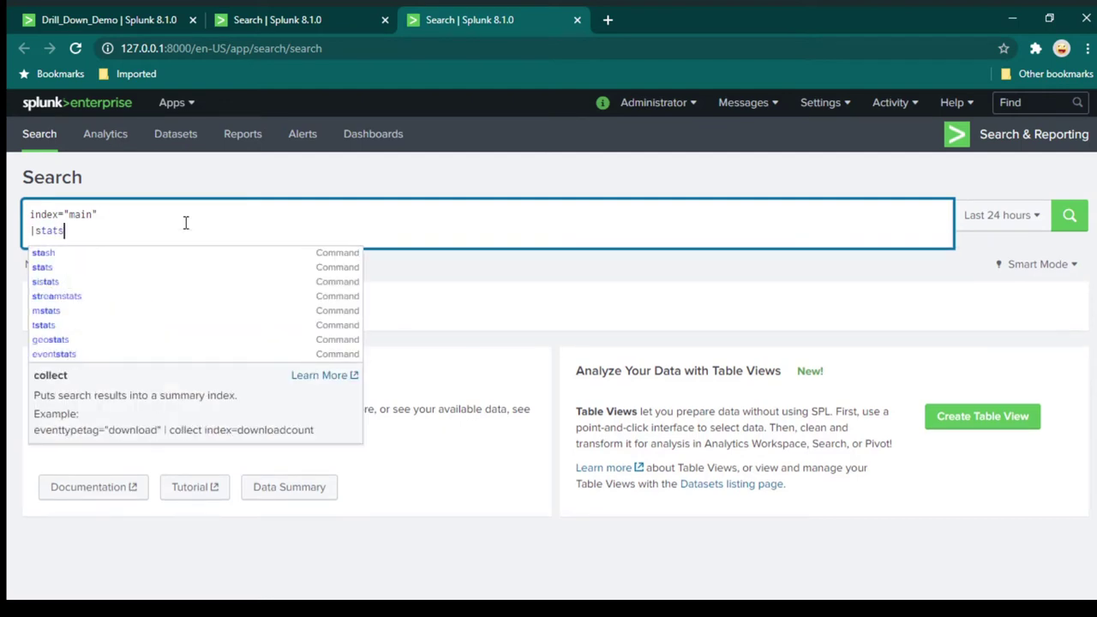
text(count(lvl))
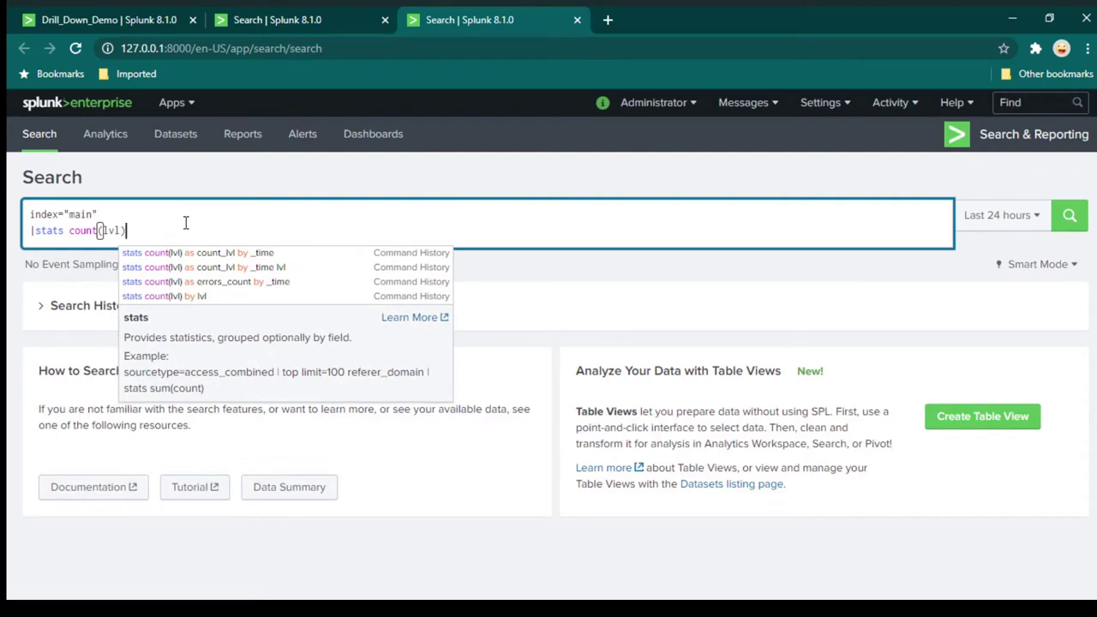
key(Return)
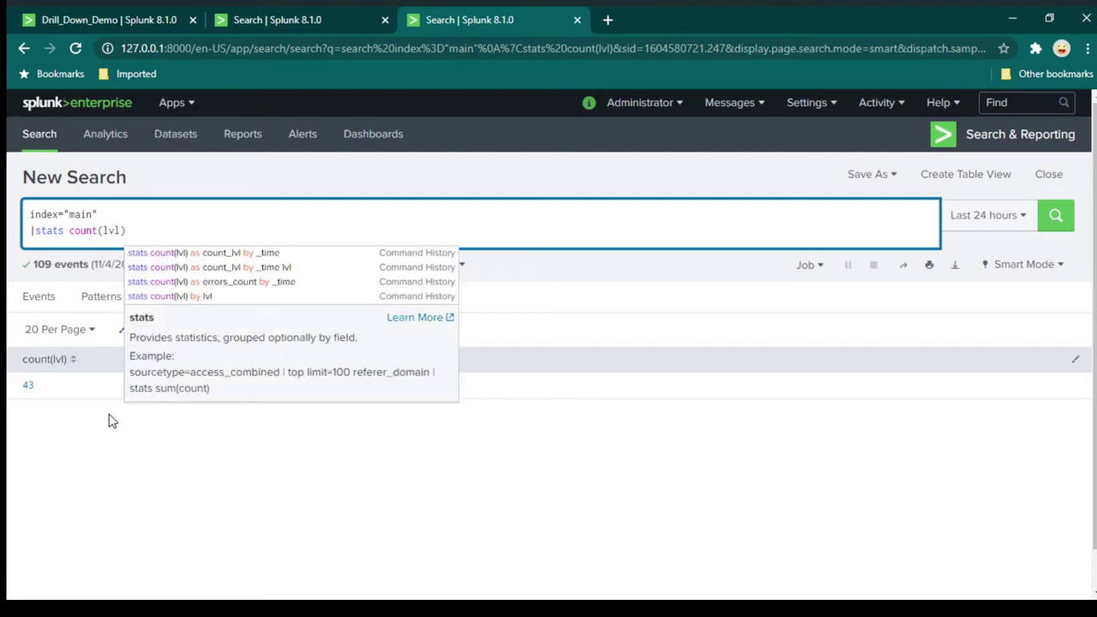
Extend the query with by lvl, rerun it, and sort the results by count(lvl) in descending order
text(by l)
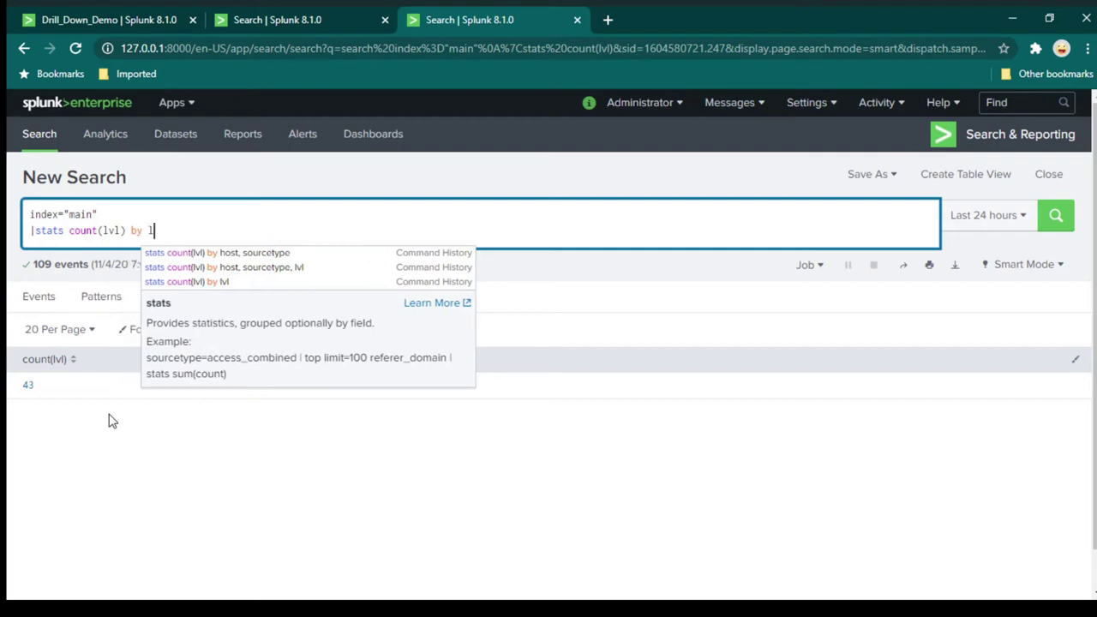
text(vl)
key(Return)
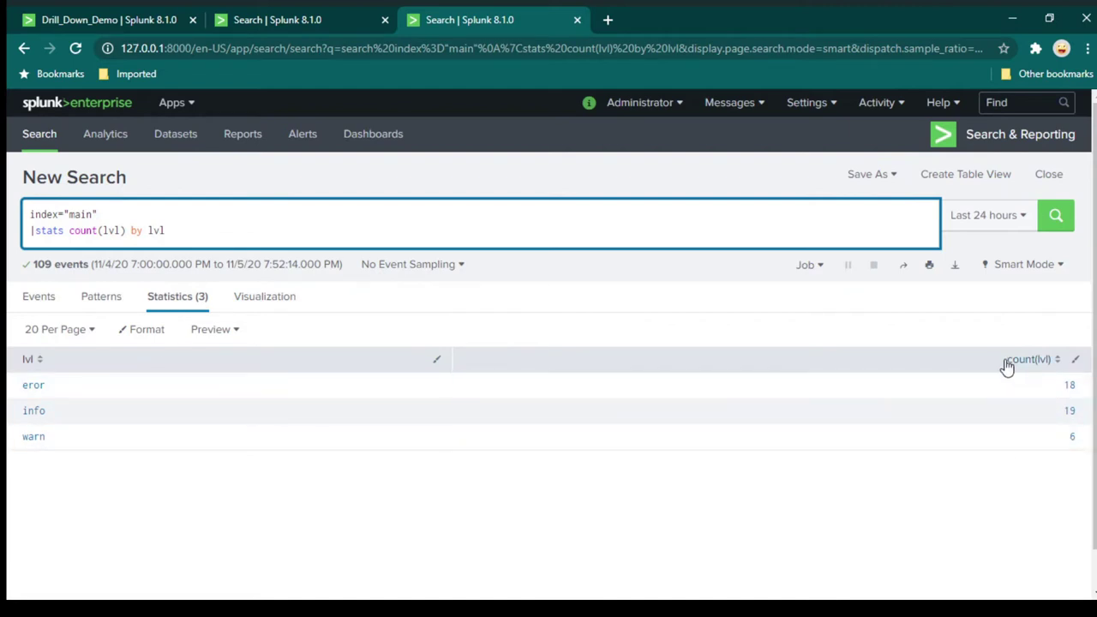
drag(996, 368, 1052, 364)
click(1055, 364)
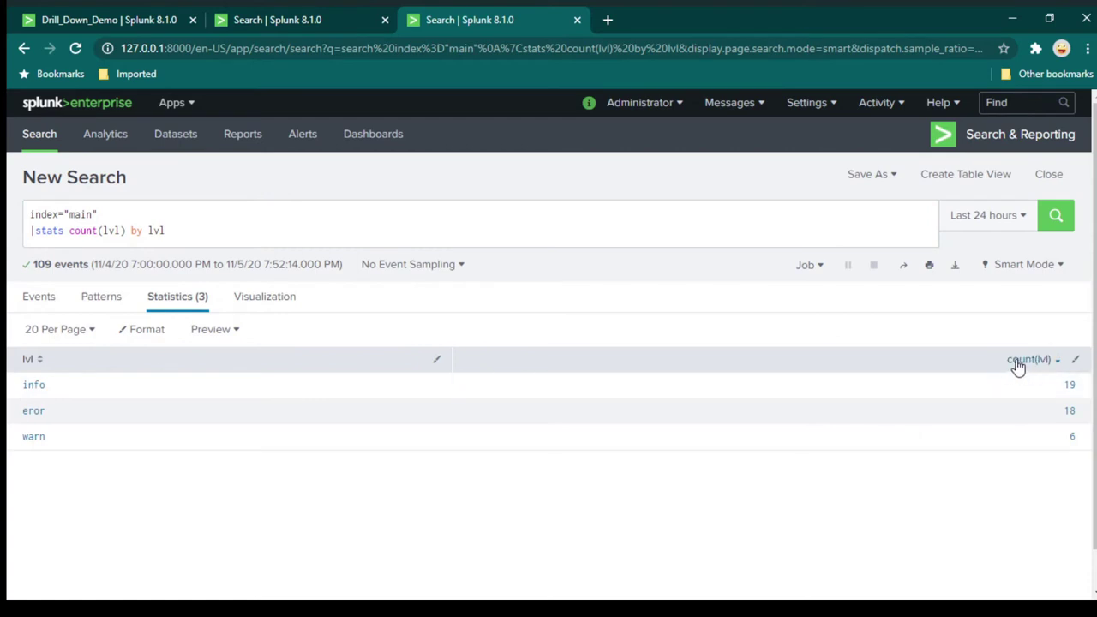
Rename the count column by adding as error_type before by lvl in the query, and rerun the search
click(130, 231)
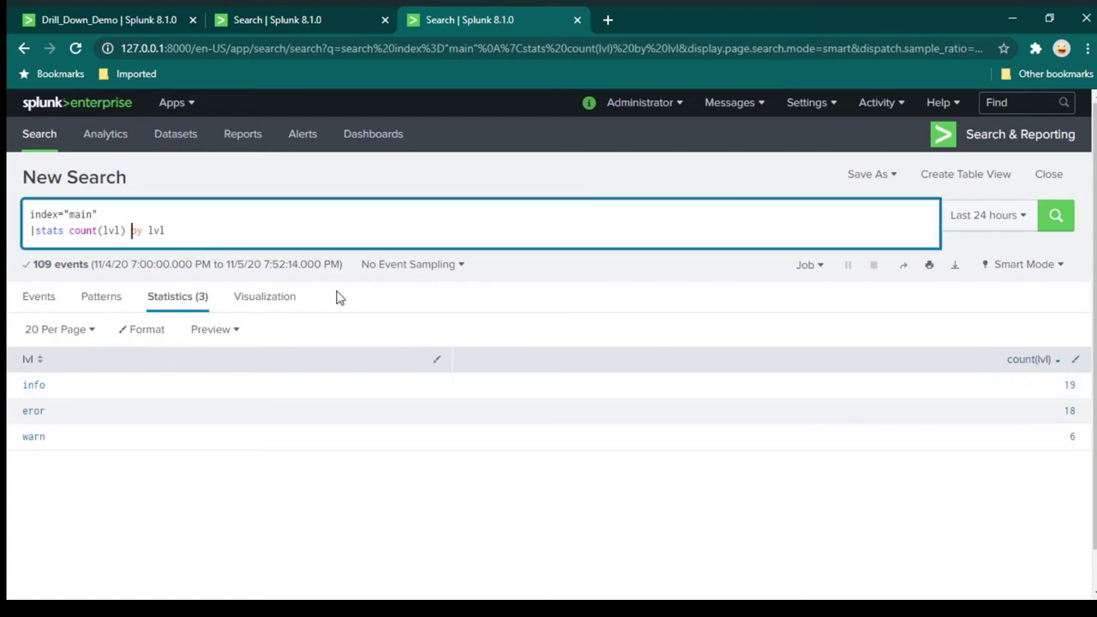
text(as )
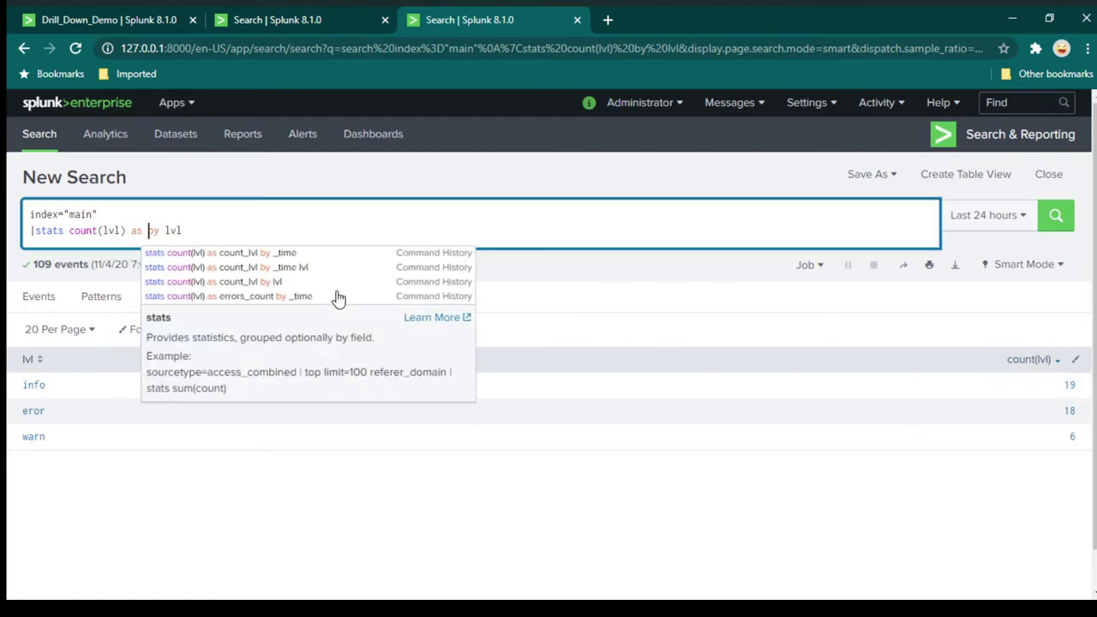
text(er)
text(ror_type)
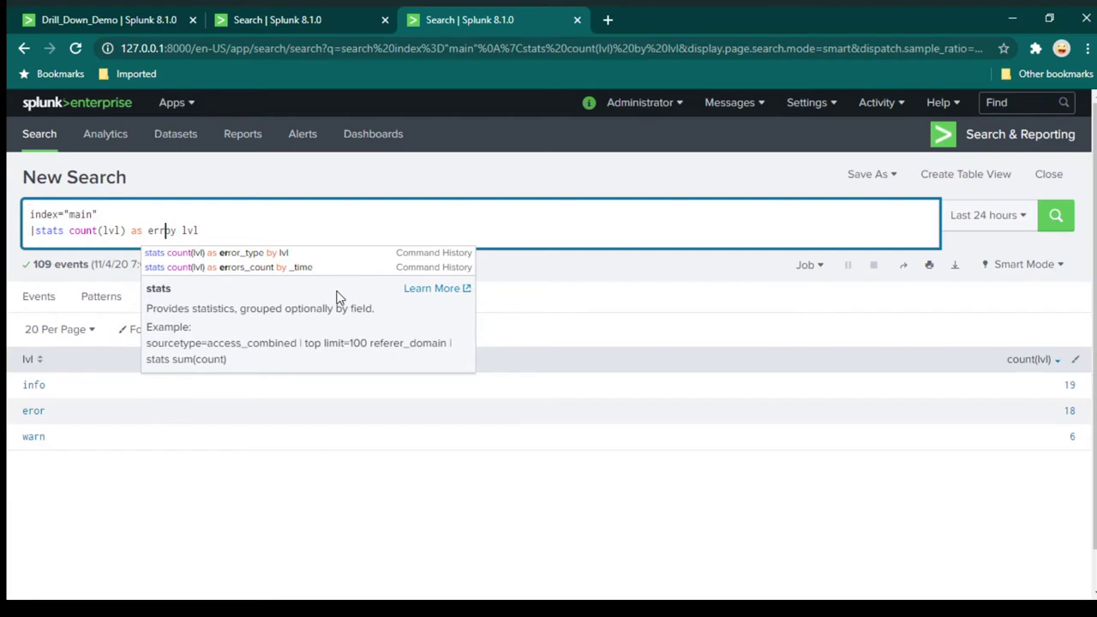
key(Return)
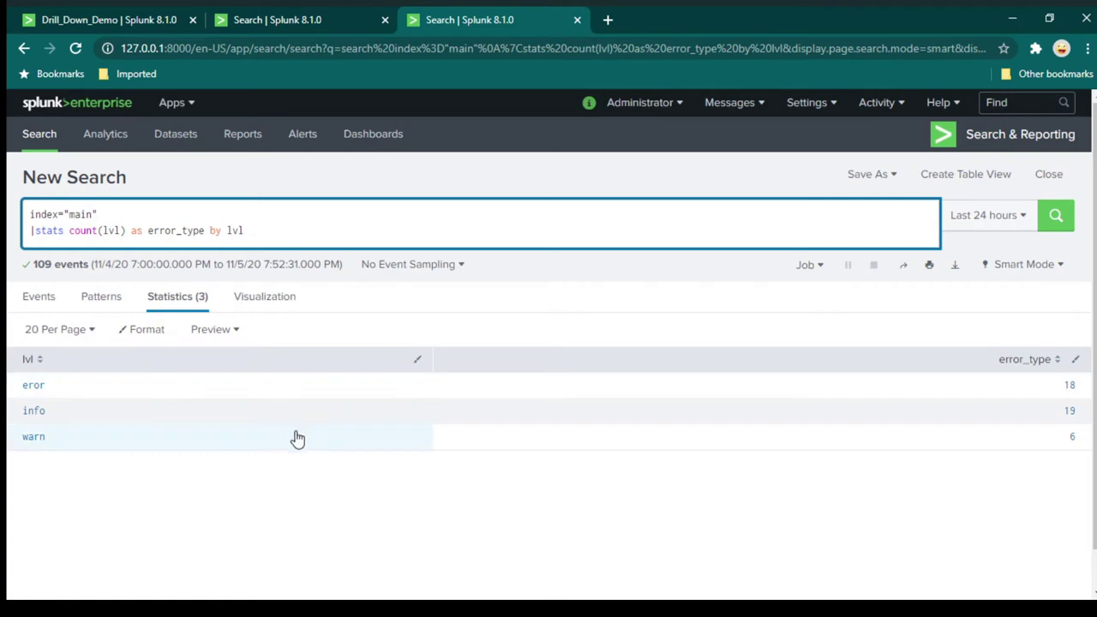
Visualize the search results, previewing them as a column chart before setting the chart type back to pie chart
click(278, 299)
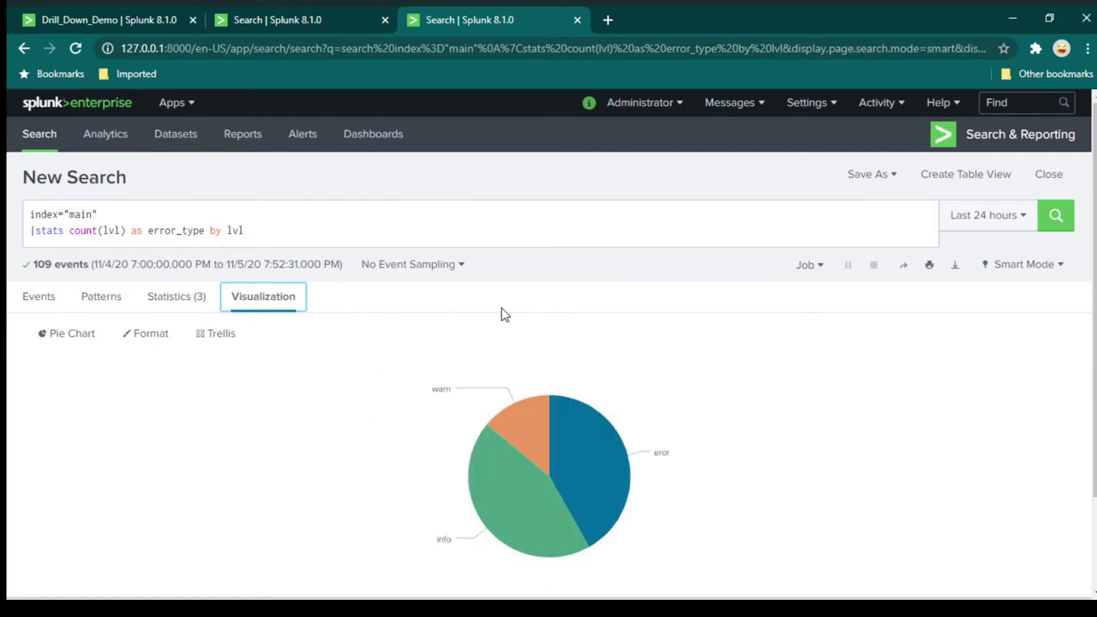
scroll(404, 385, down, 2)
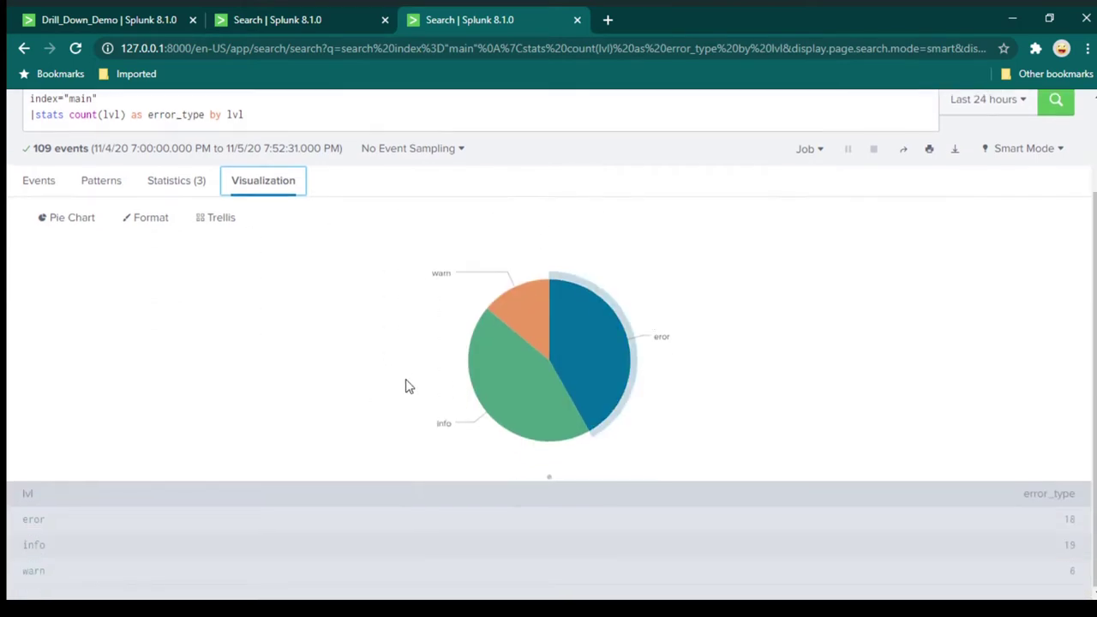
click(54, 226)
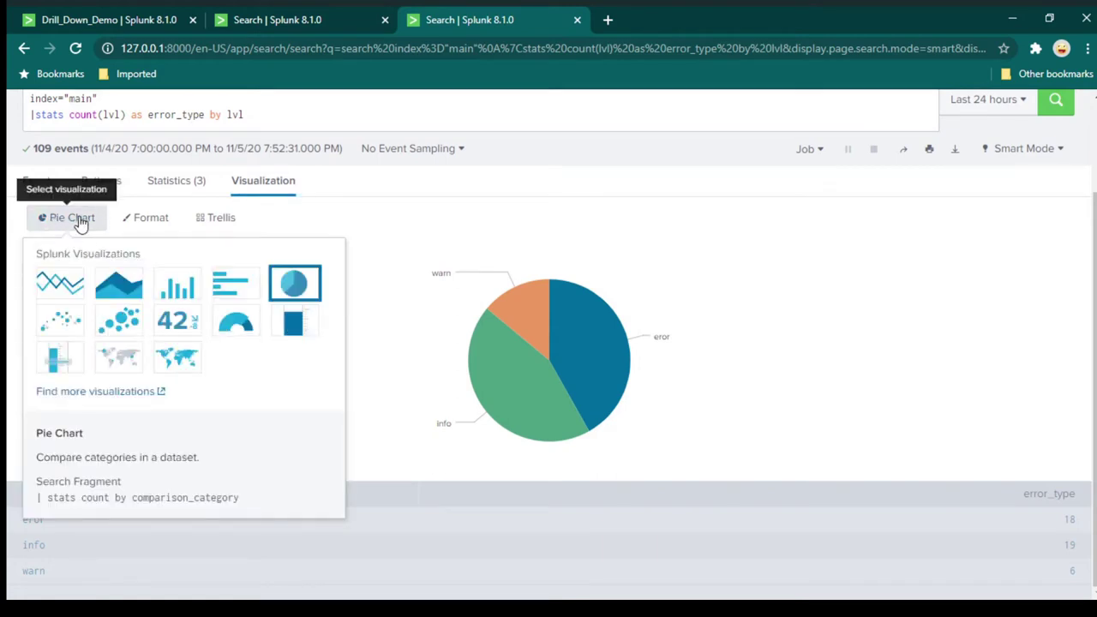
click(190, 292)
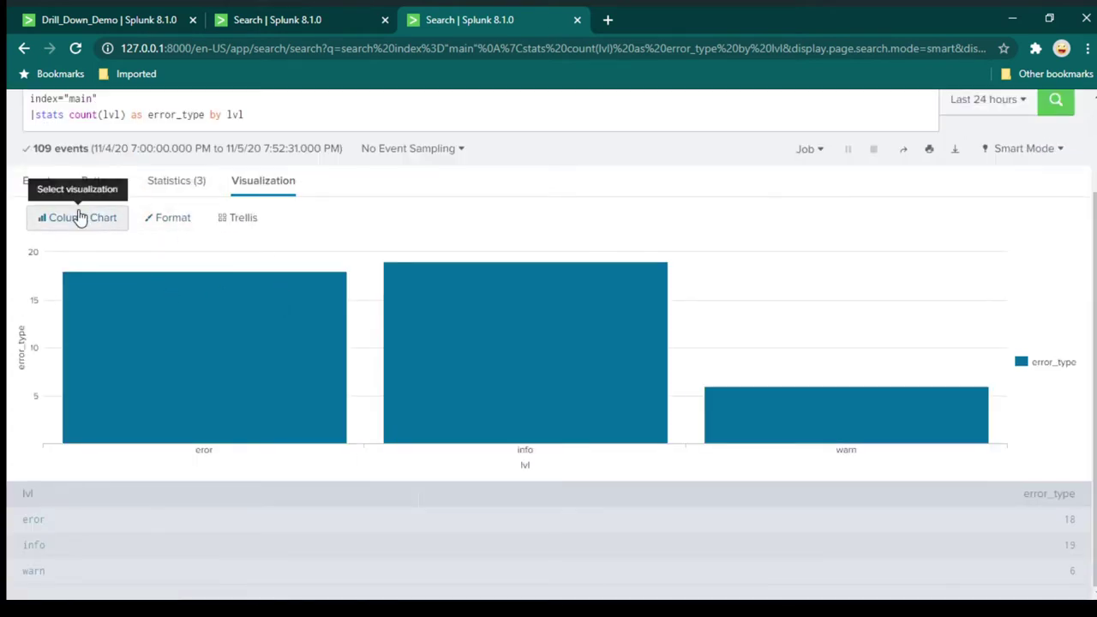
click(78, 216)
click(294, 285)
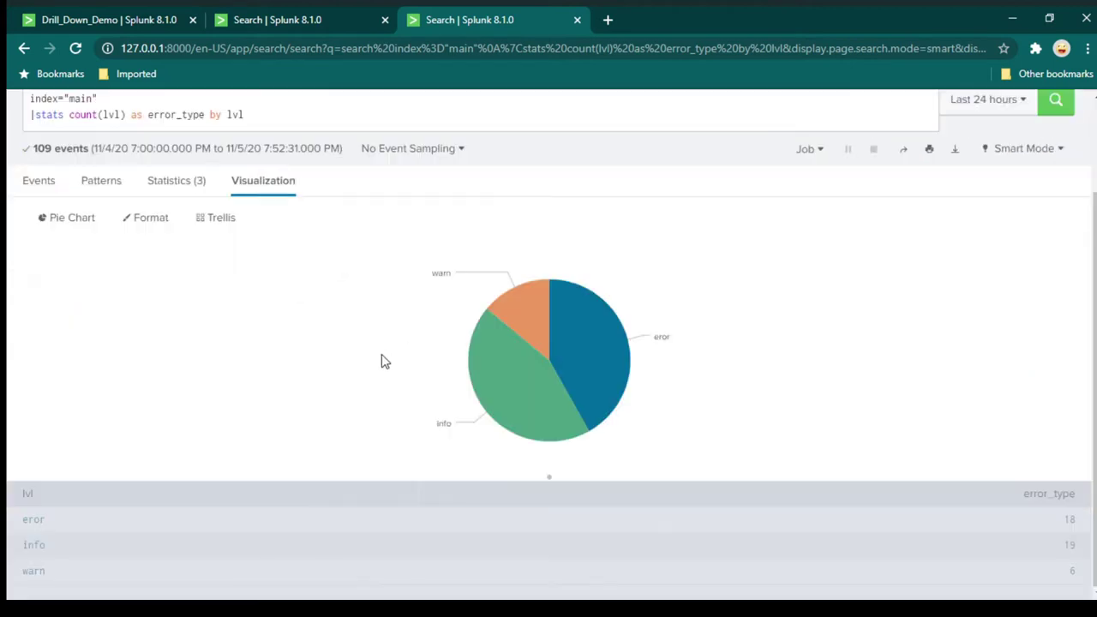
Save the pie chart as a panel in a new private dashboard titled splunk_drill_down_demo and view that dashboard
scroll(745, 317, up, 3)
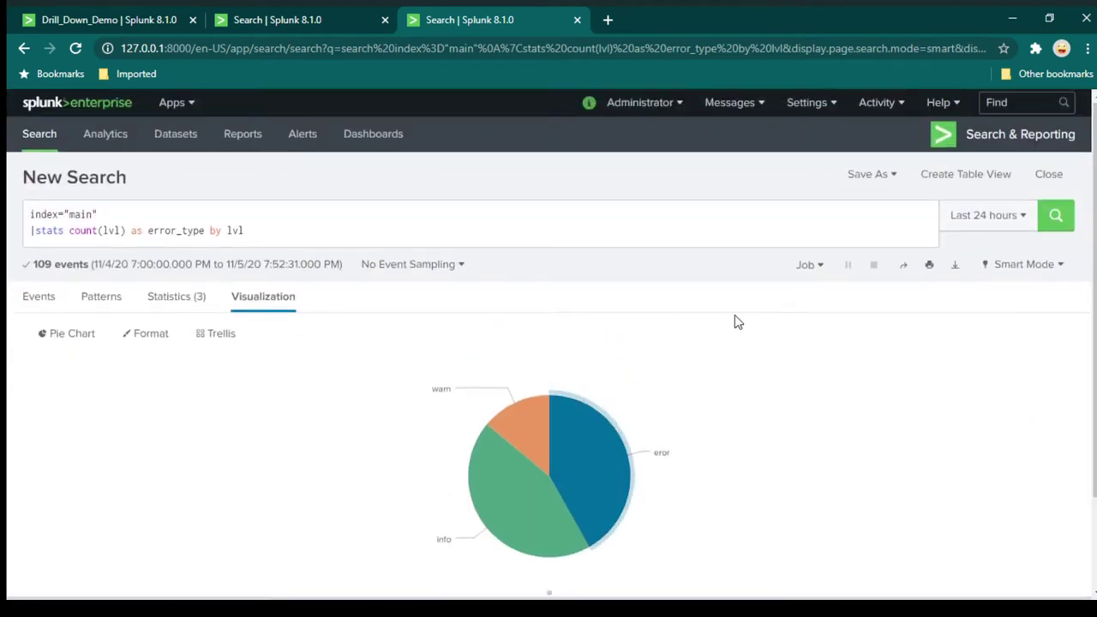
click(891, 177)
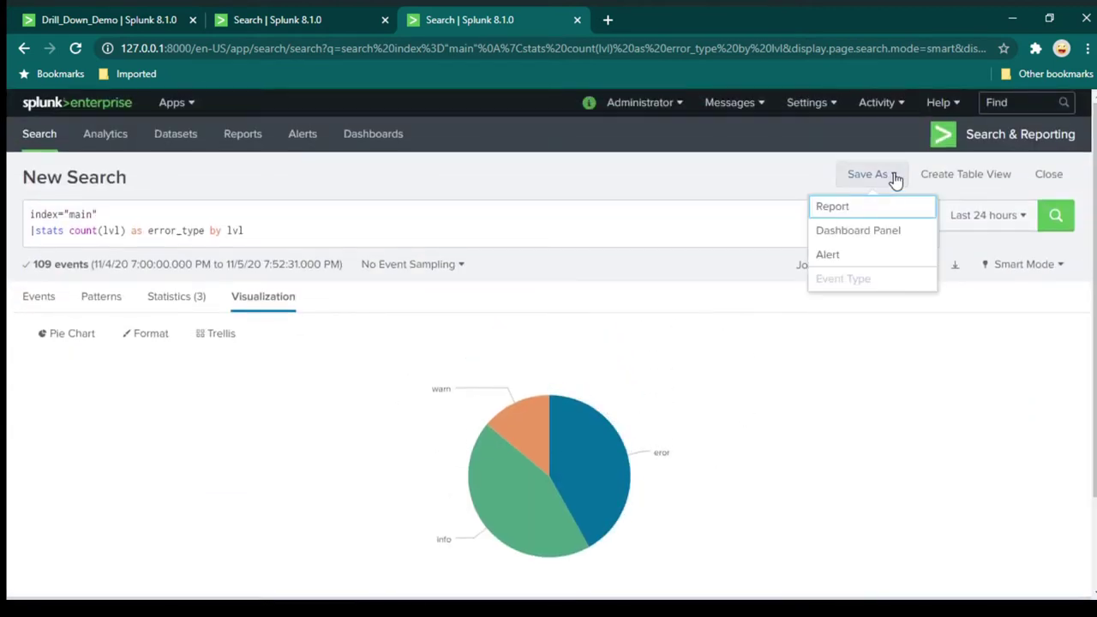
click(850, 231)
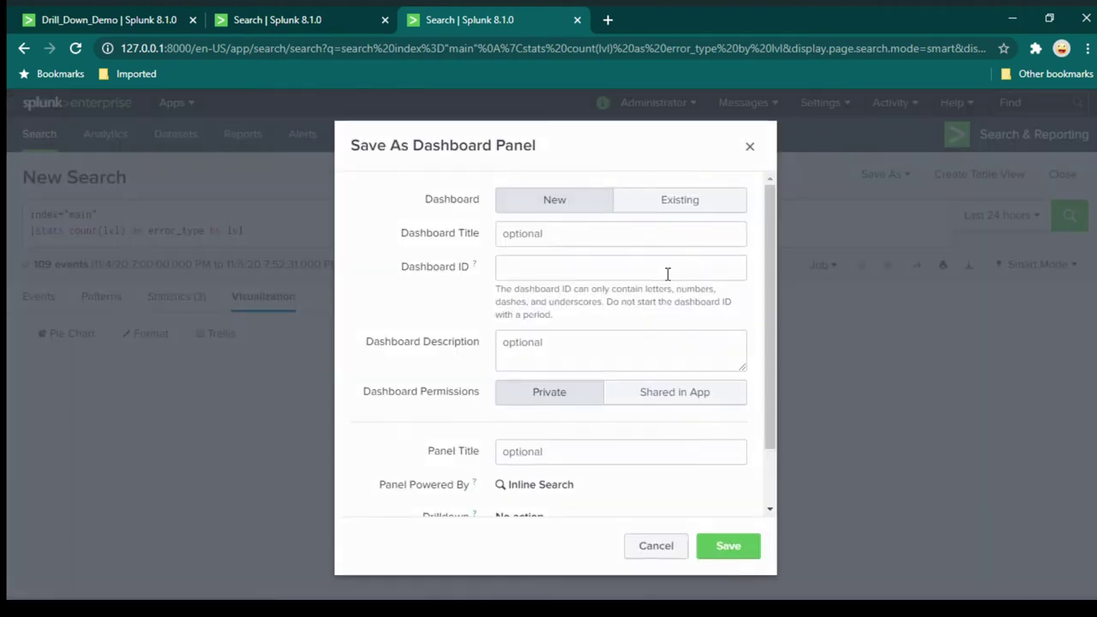
click(649, 244)
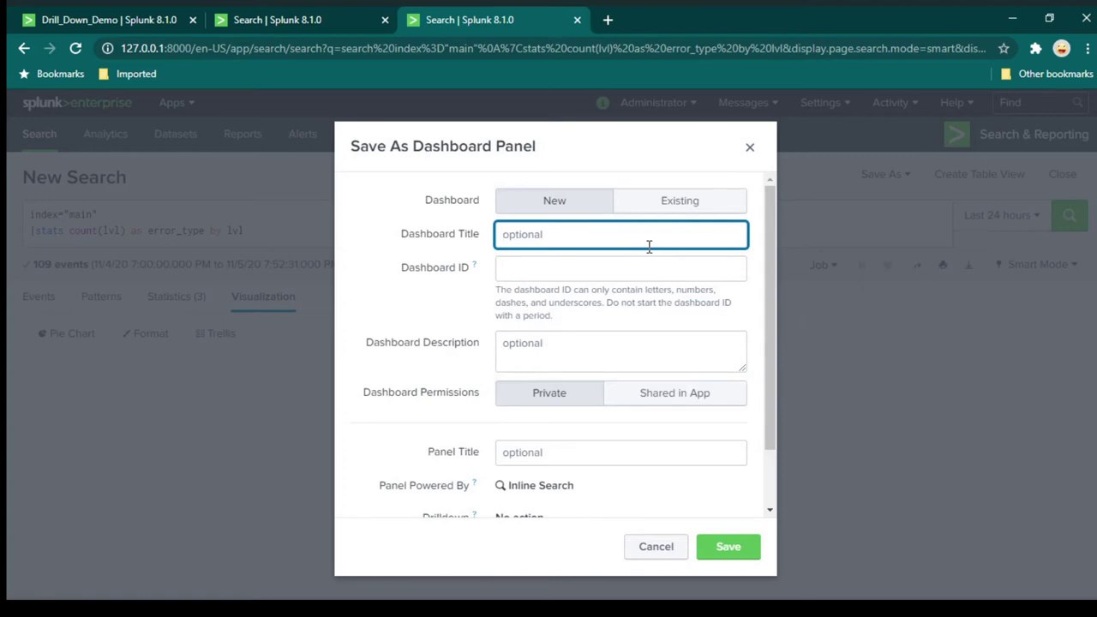
text(splunk_dri)
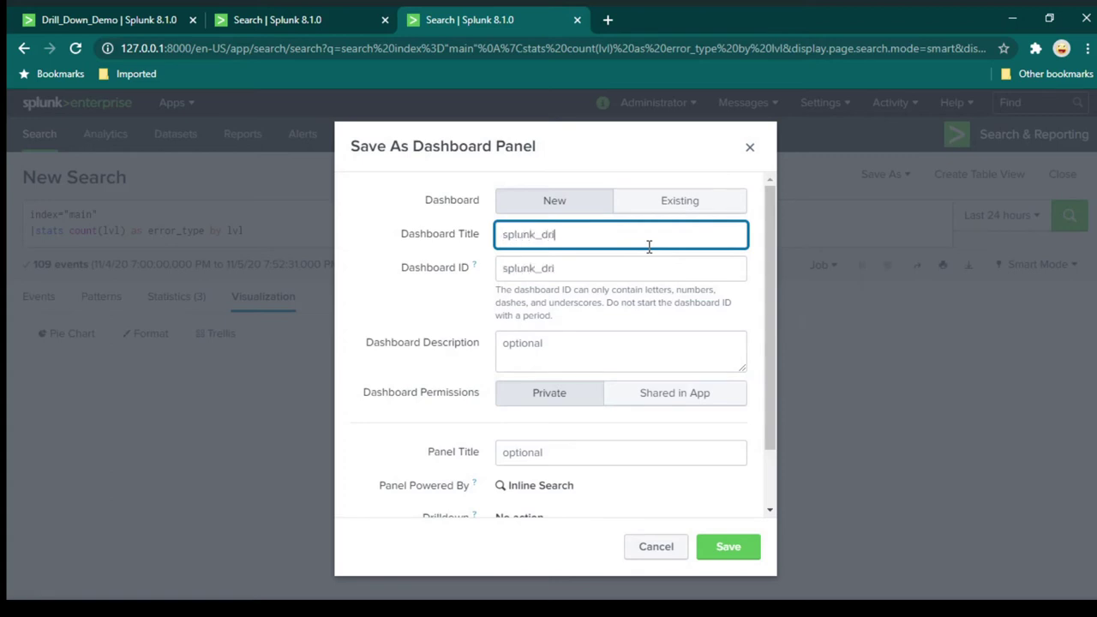
text(ll_down_demo)
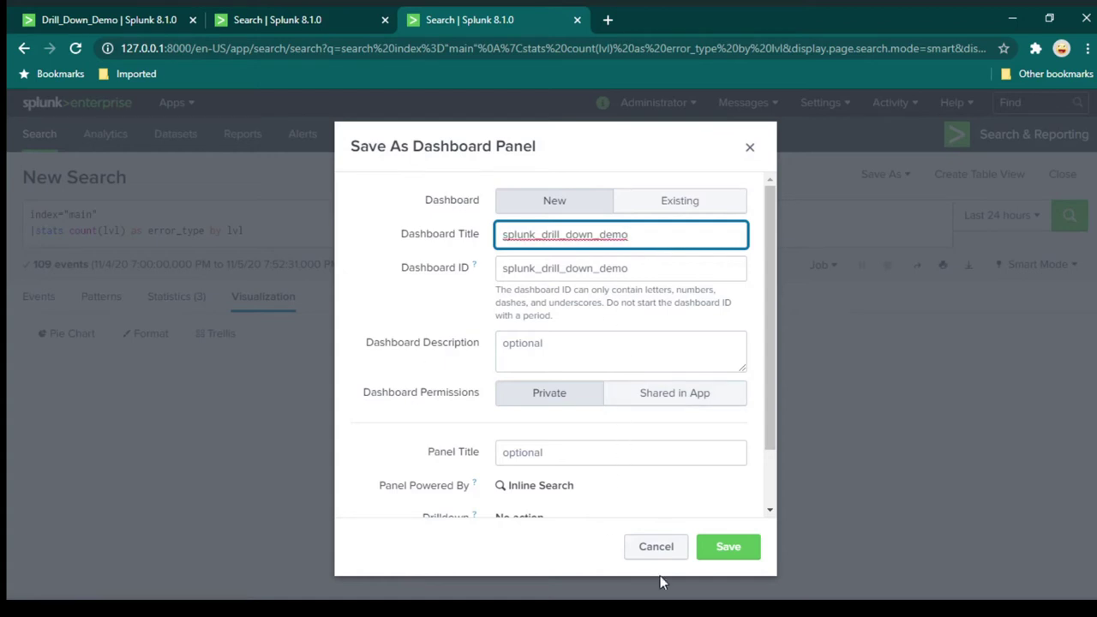
click(724, 551)
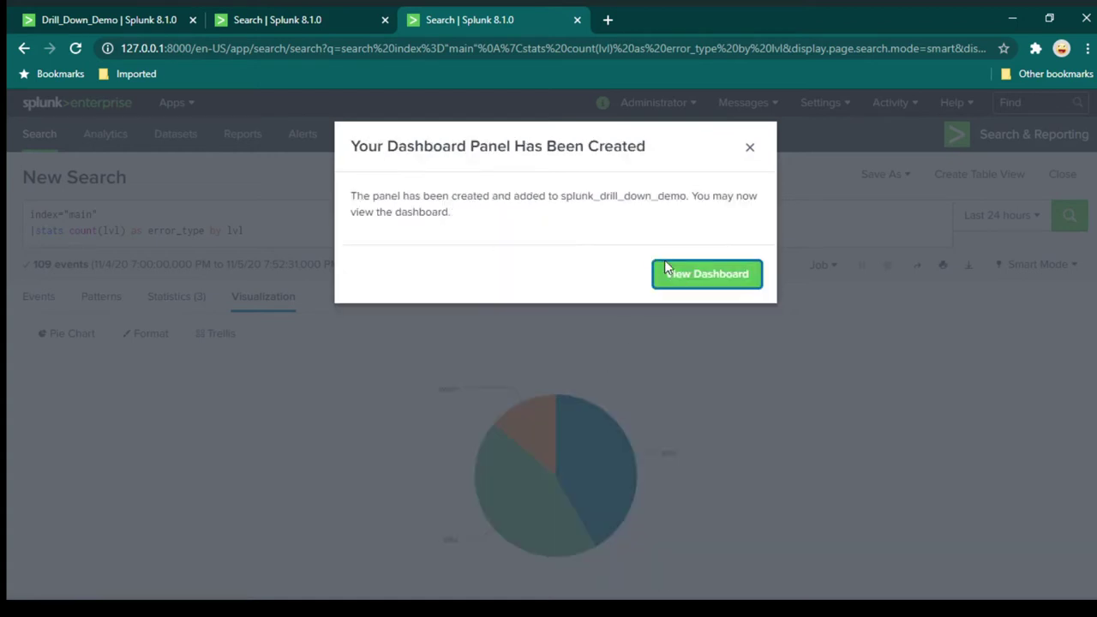
click(698, 280)
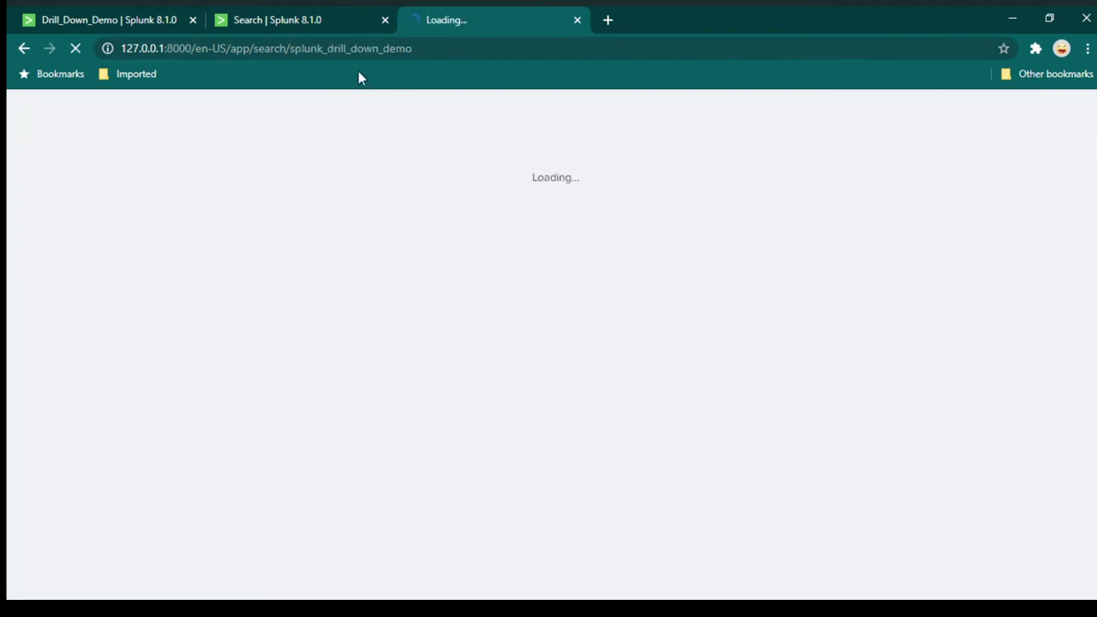
Load the current dashboard's URL in a new browser tab and reopen splunk_drill_down_demo from the list of dashboards
click(454, 41)
key(ctrl+c)
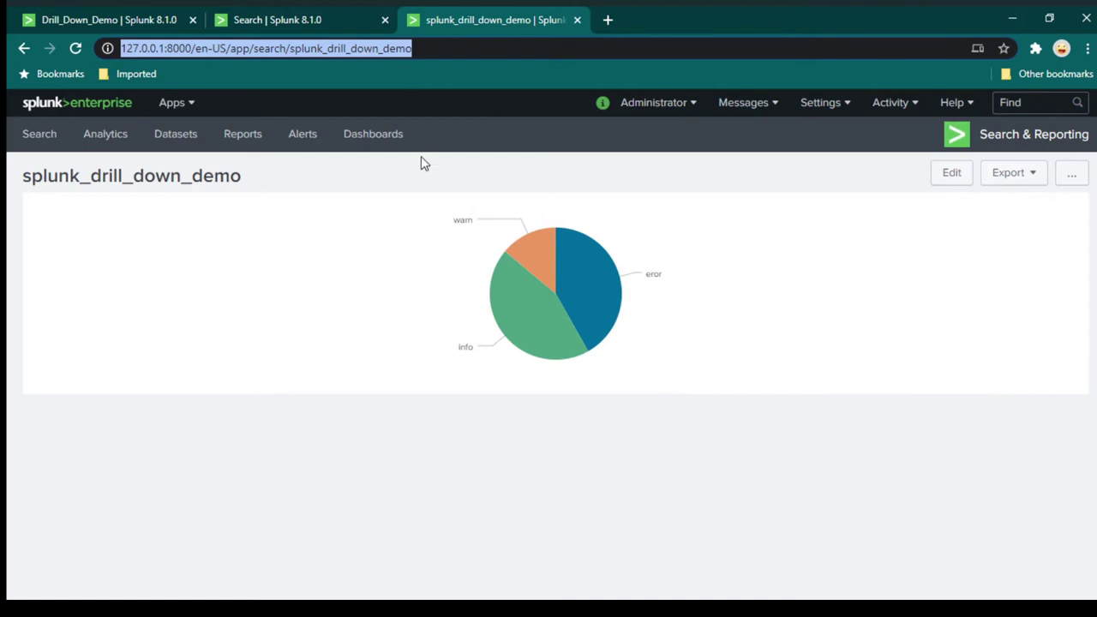
click(607, 20)
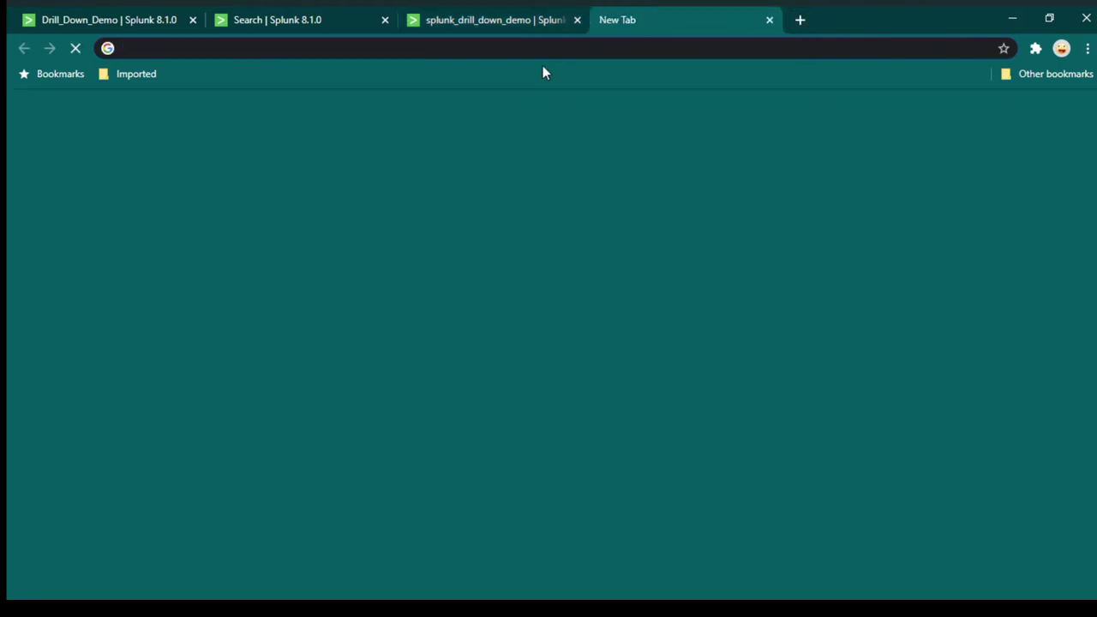
key(ctrl+v)
key(Return)
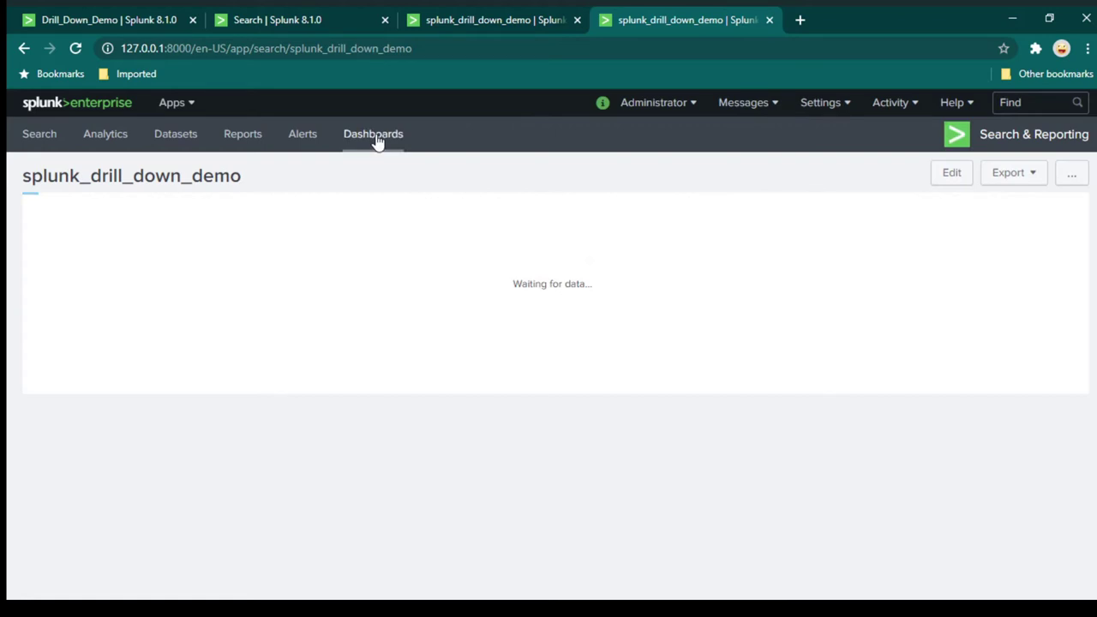
click(377, 140)
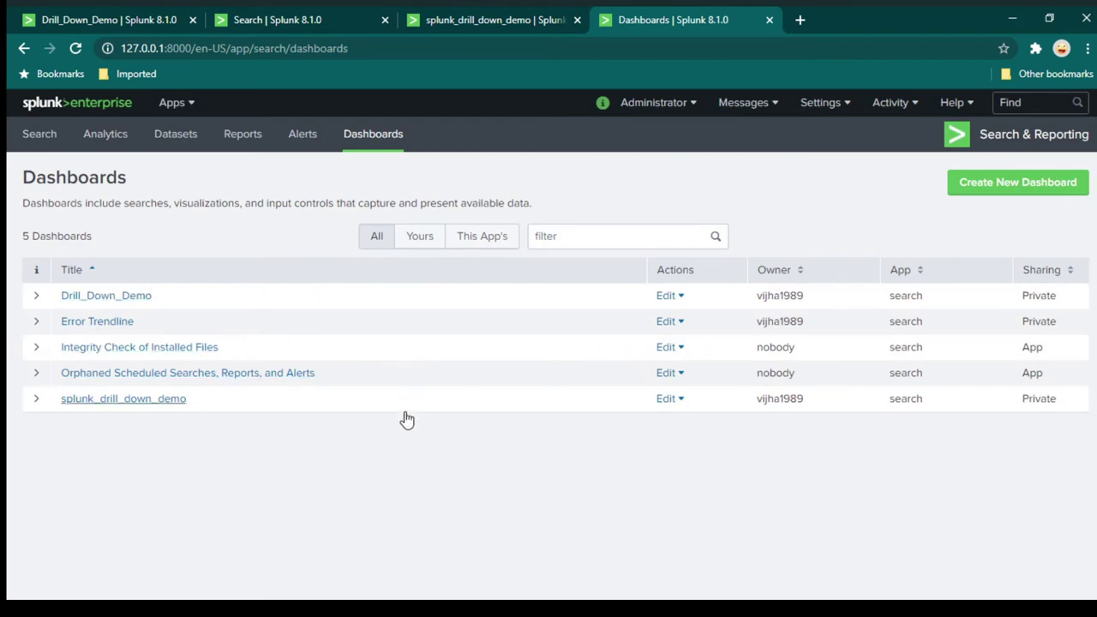
click(130, 406)
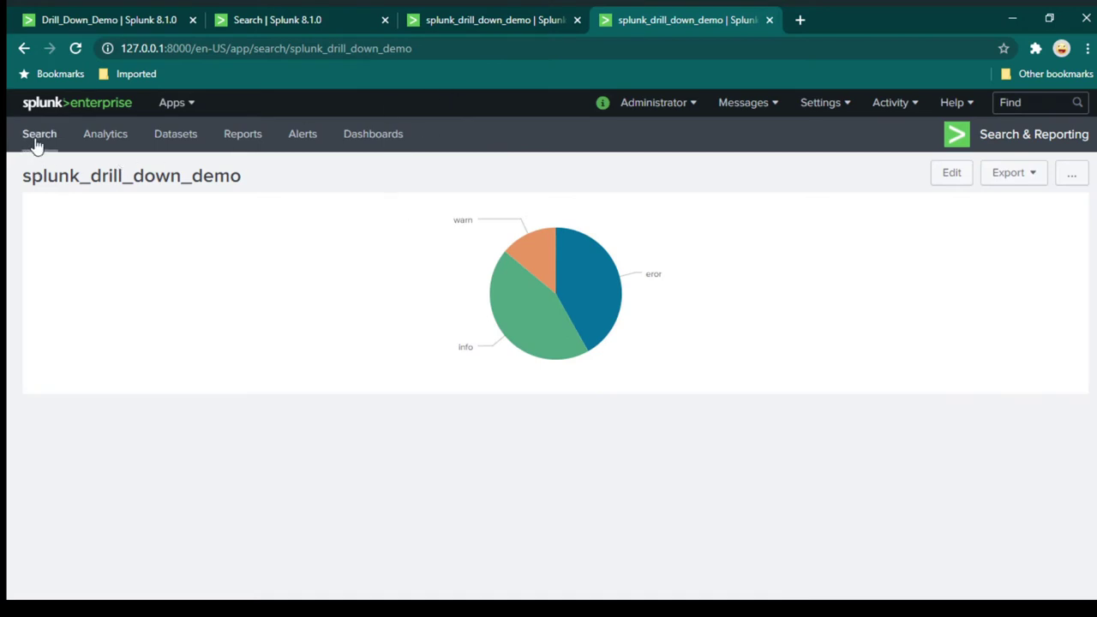
Close the Drill_Down_Demo, Search and duplicate splunk_drill_down_demo browser tabs, keeping only the newest dashboard tab
click(90, 21)
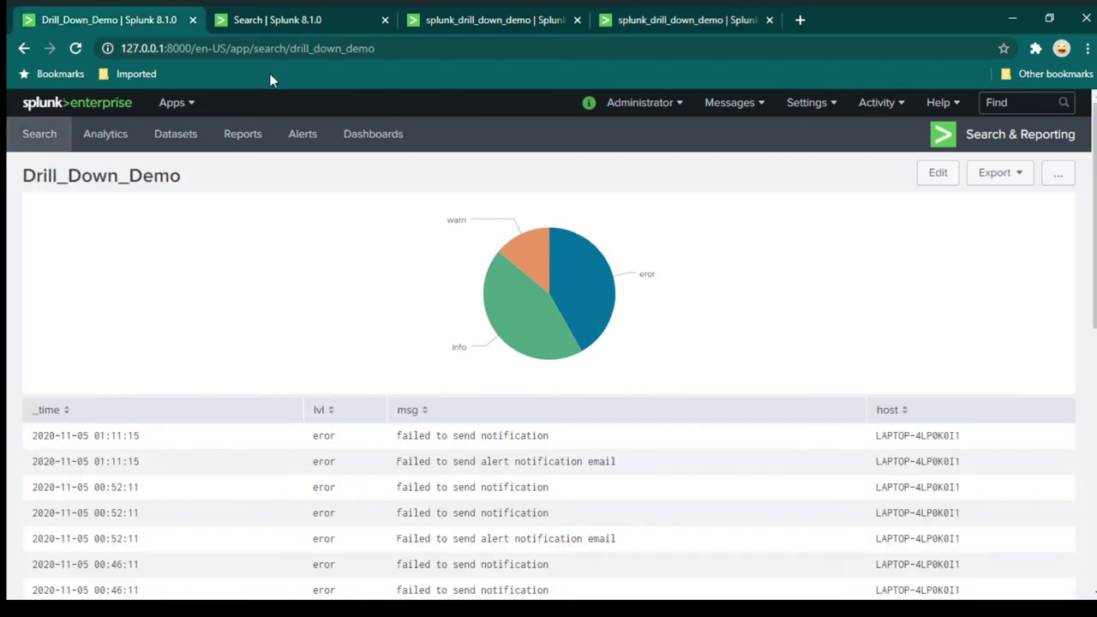
click(192, 21)
click(192, 21)
click(191, 20)
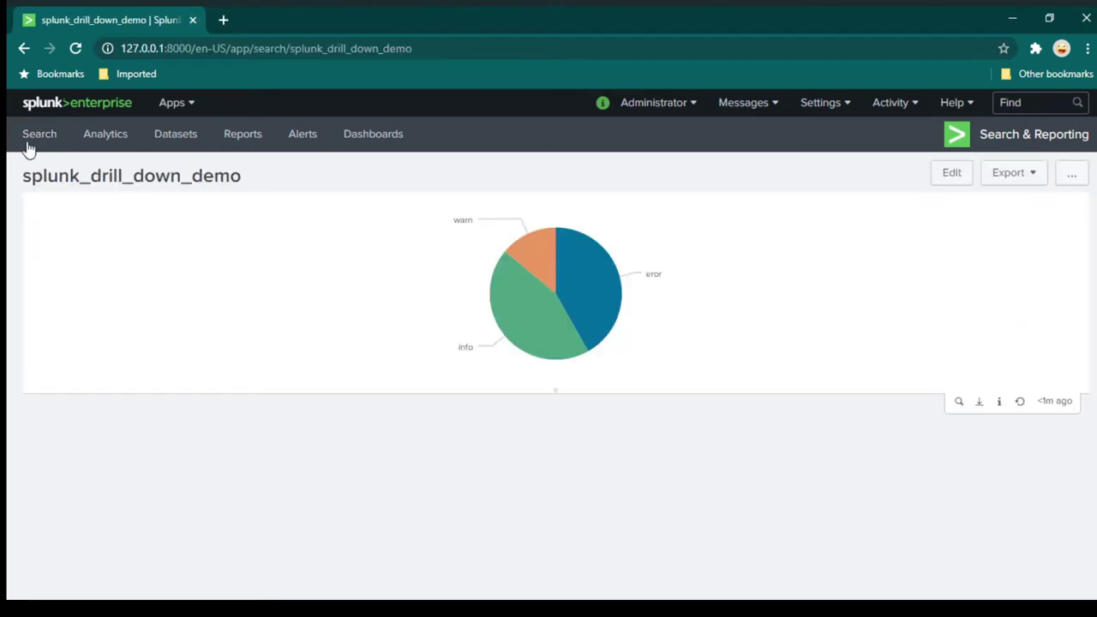
Open the Search page in a separate browser tab and run the query index="main" lvl=info
middle_click(37, 135)
click(290, 20)
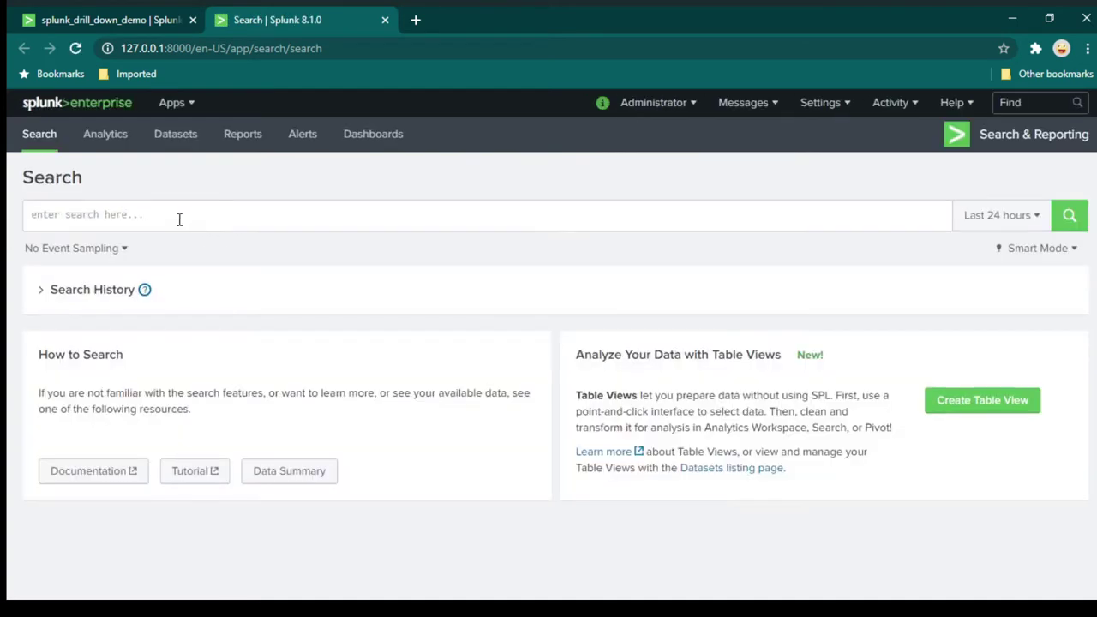
click(176, 218)
text(inde)
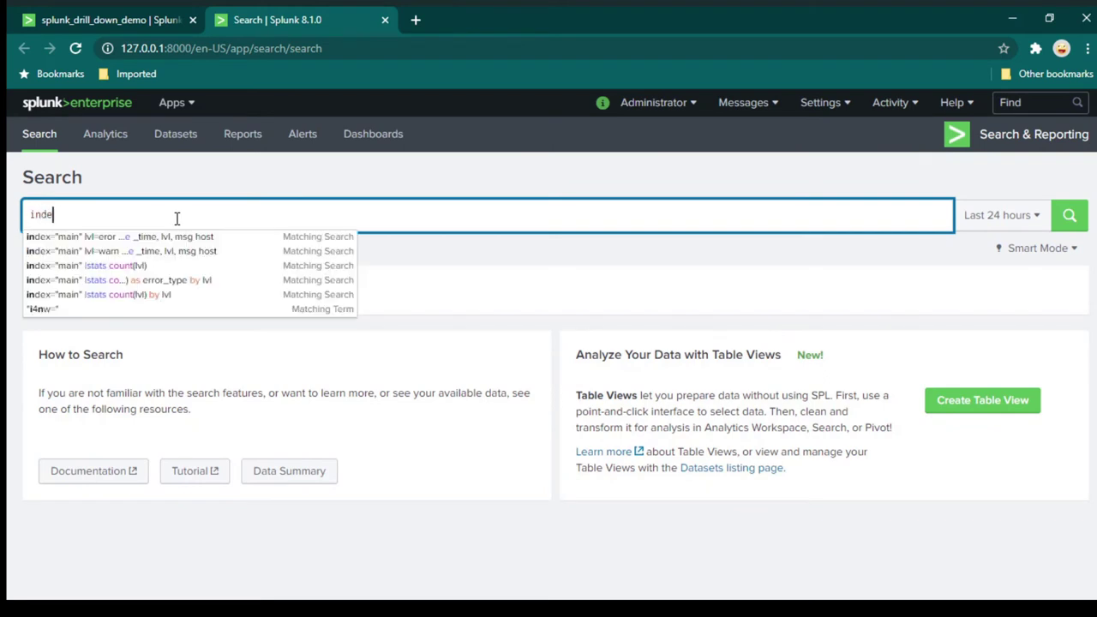
text(x="main")
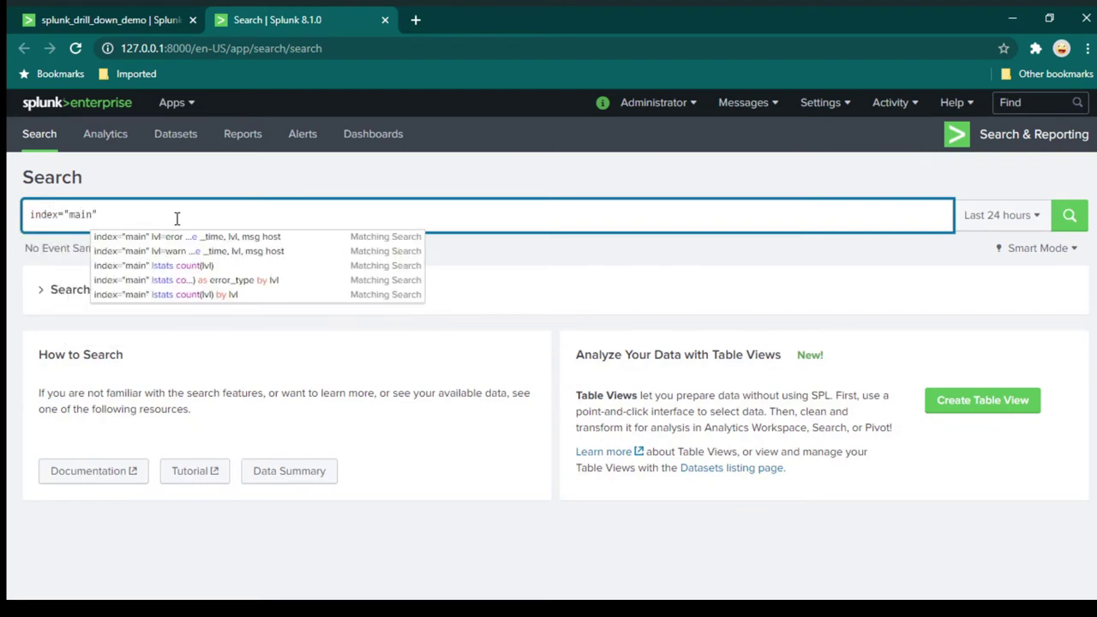
key(shift+Return)
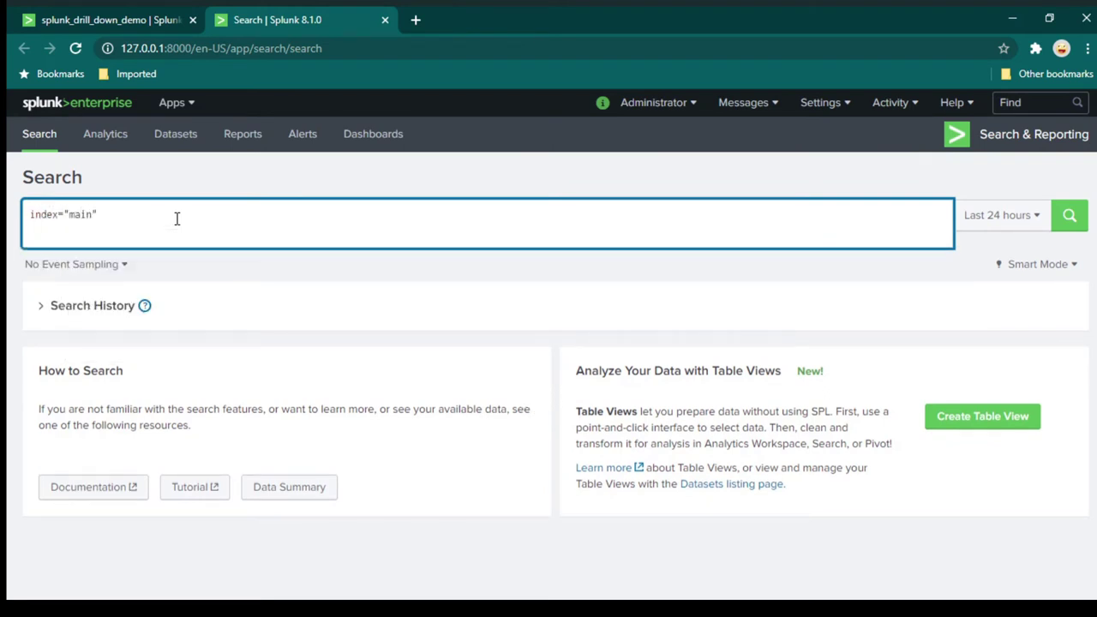
key(BackSpace)
text(lvl=)
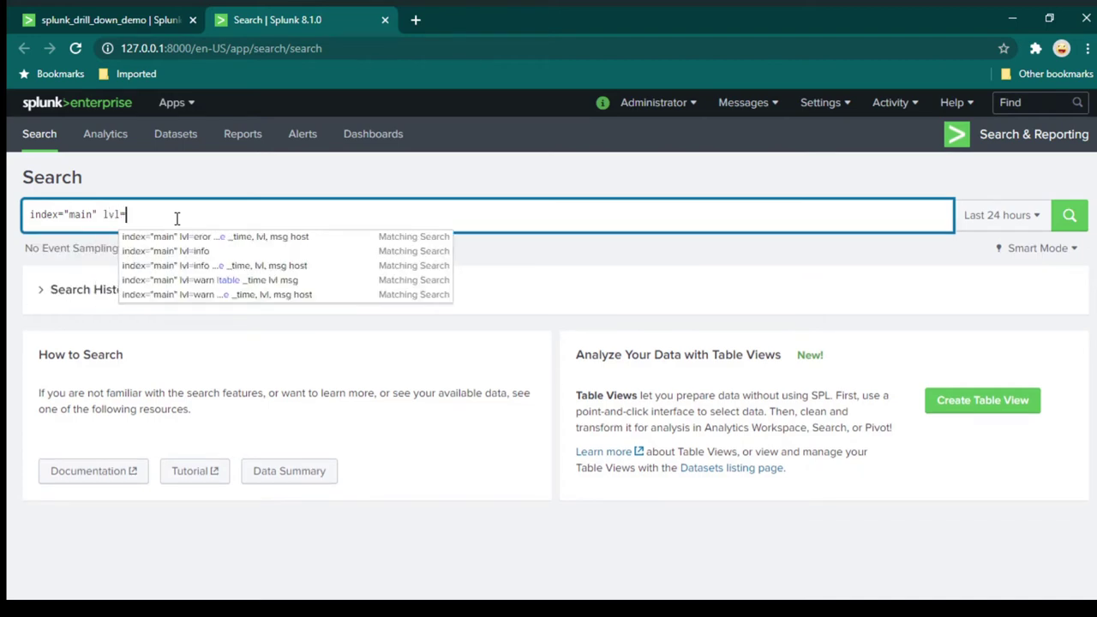
text(info)
key(Return)
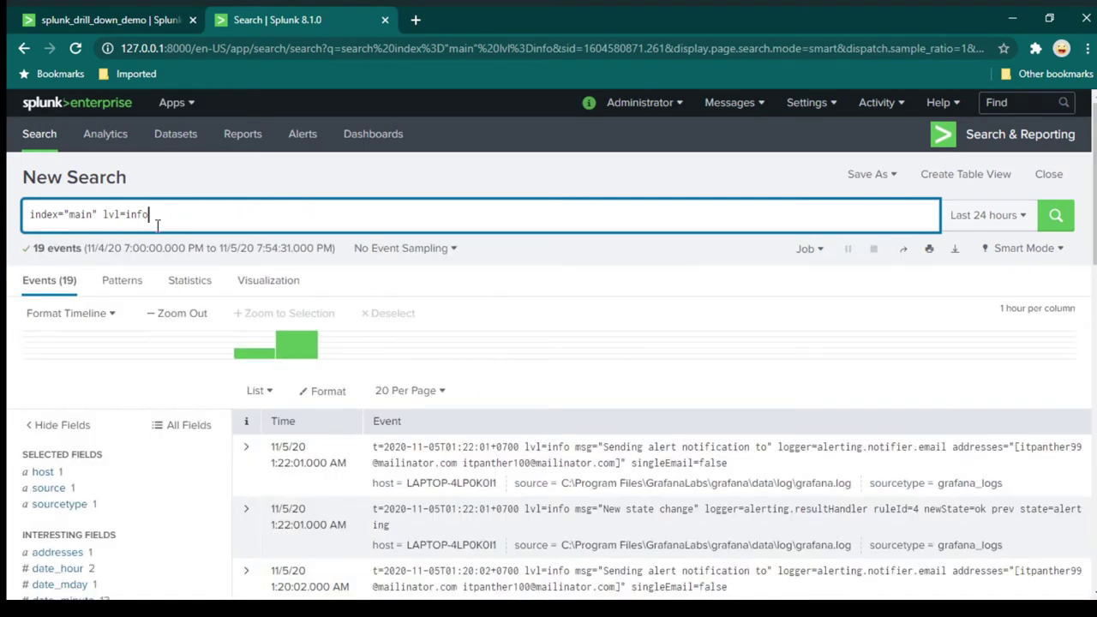
Add |table _time, lvl, msg as a second line of the query and rerun the search
scroll(475, 462, down, 1)
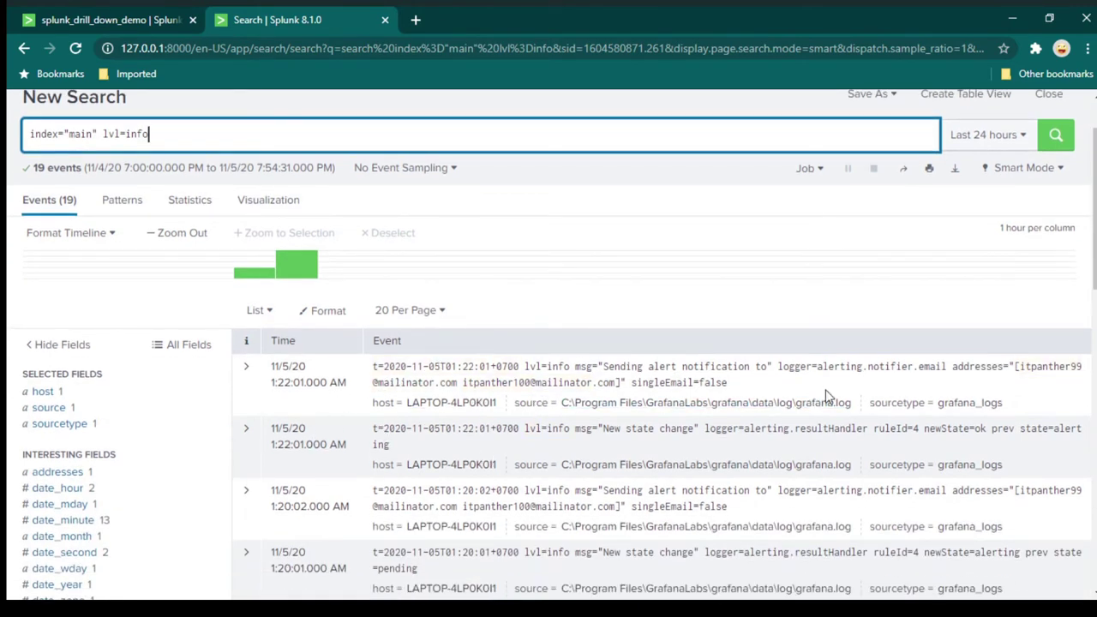
key(shift+Return)
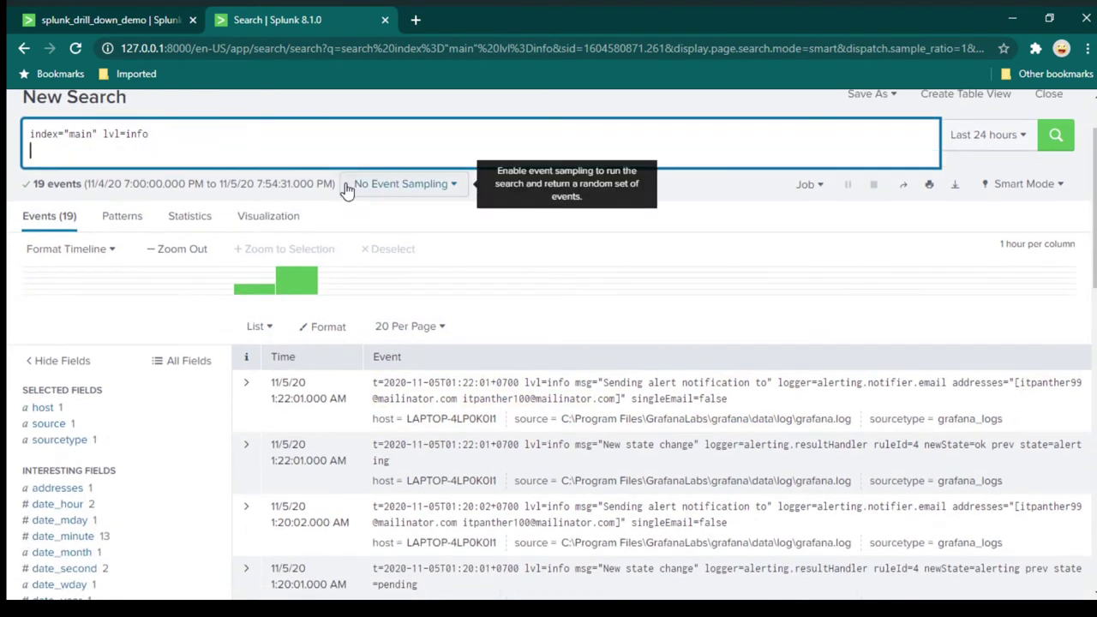
text(|table )
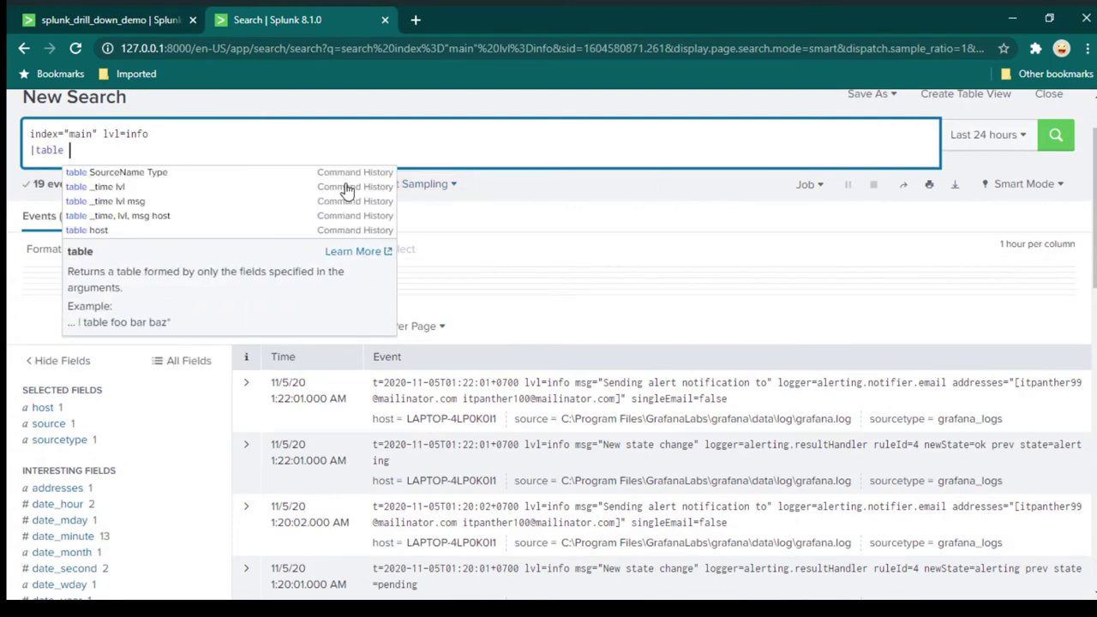
text(_time, msg,)
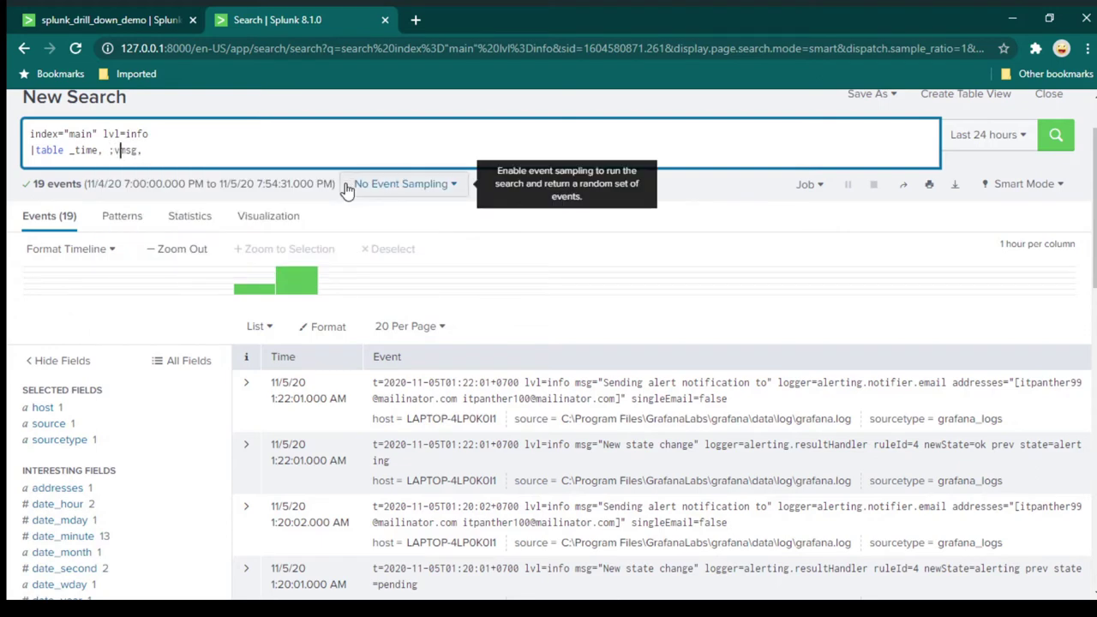
text(lvl,)
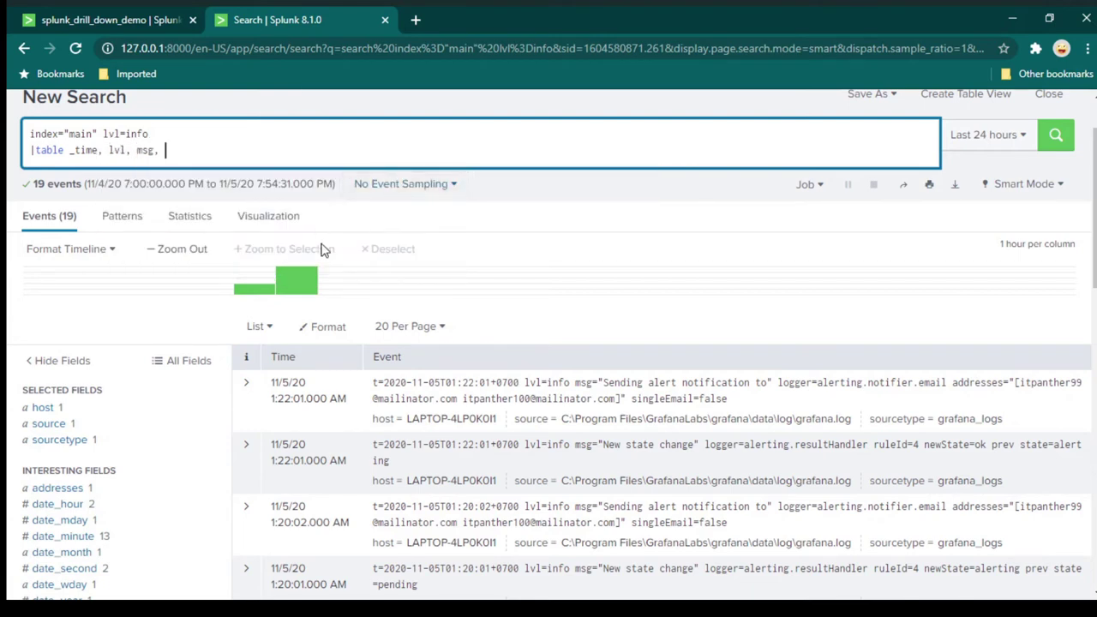
click(971, 383)
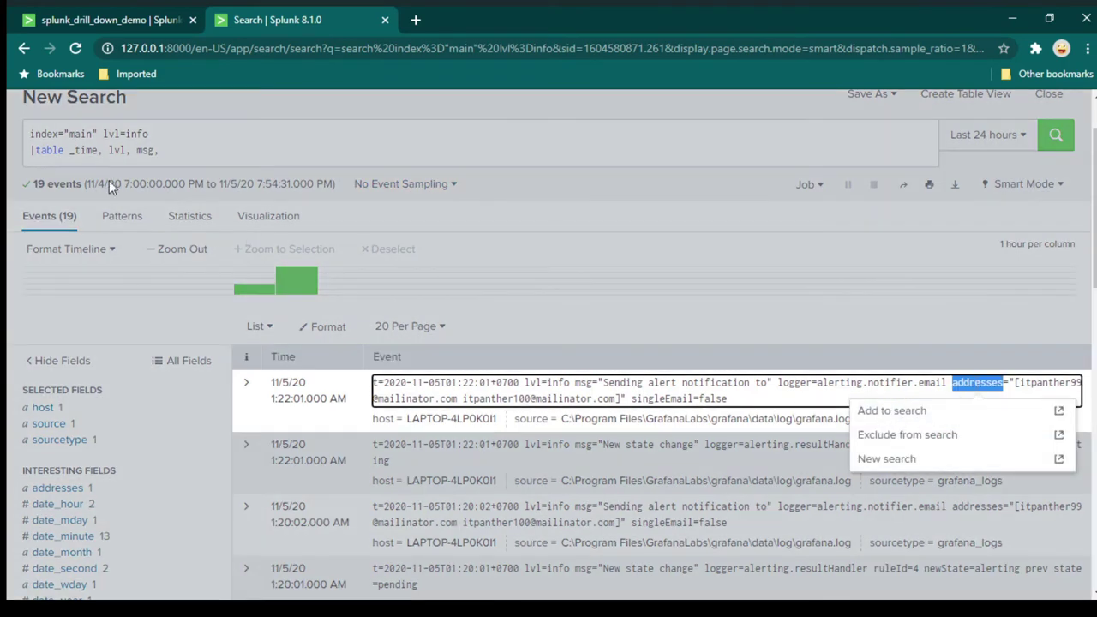
click(217, 149)
click(215, 153)
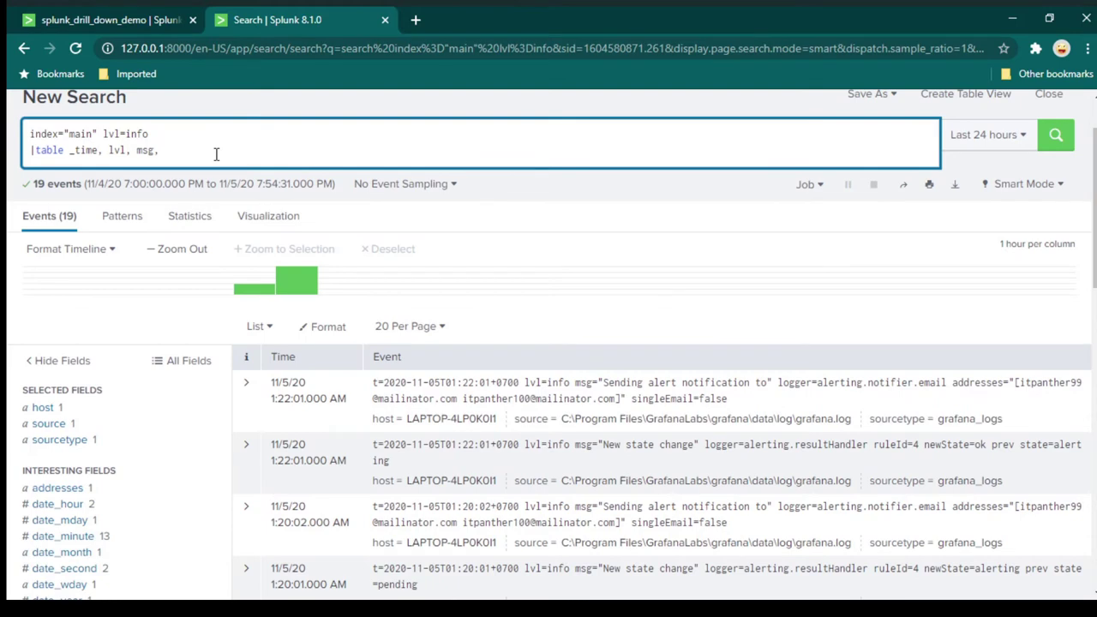
key(BackSpace)
key(BackSpace)
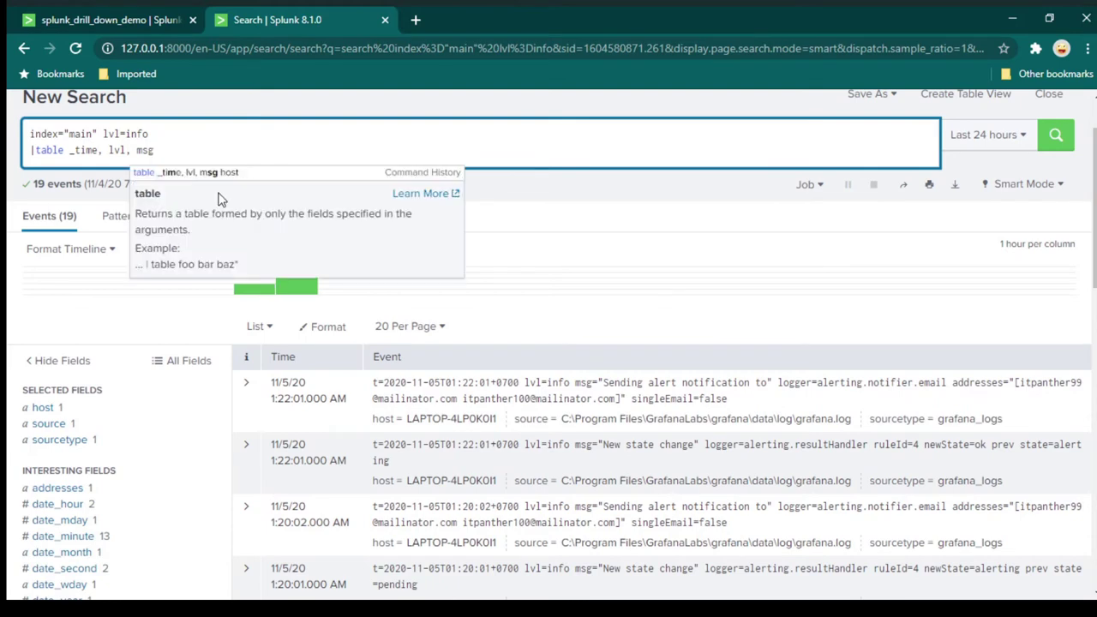
click(1049, 150)
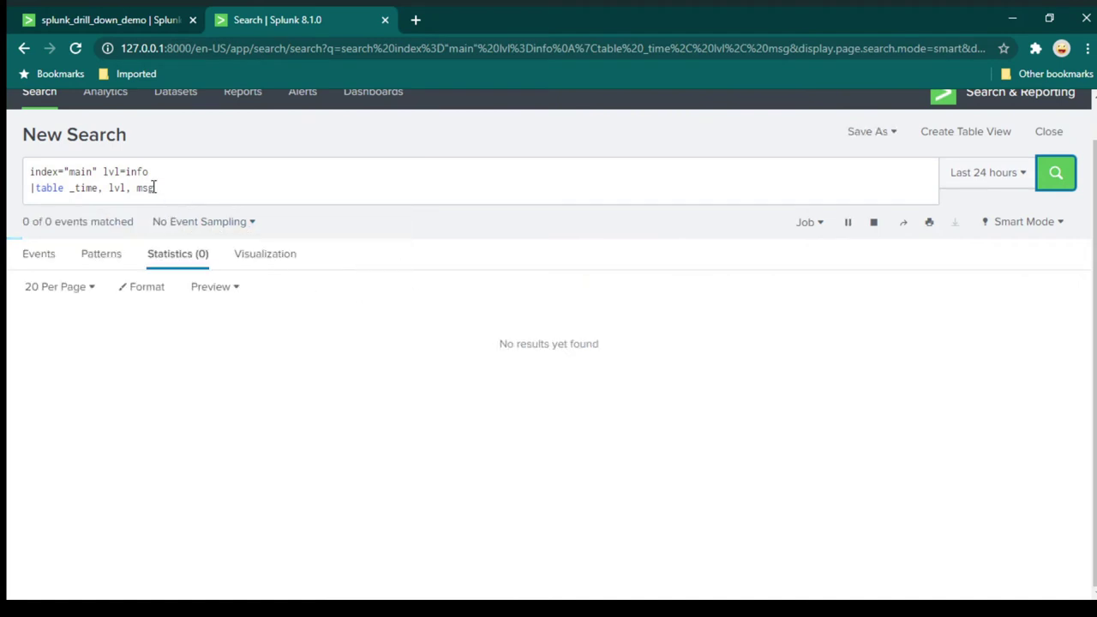
scroll(161, 171, down, 1)
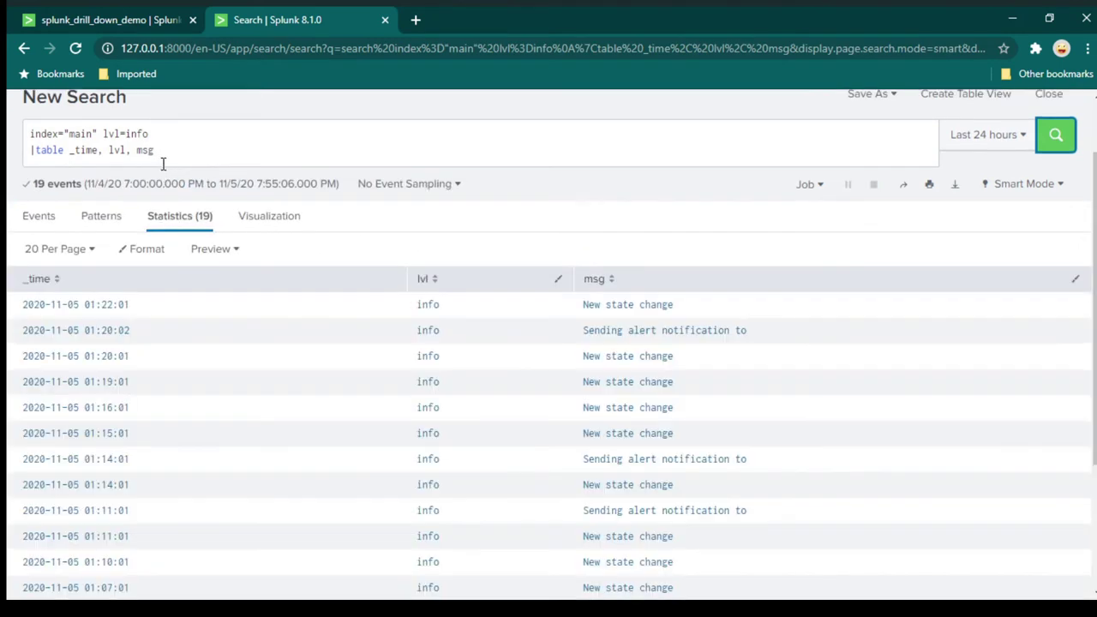
Change the lvl filter in the query to warn and rerun the search
drag(166, 134, 100, 133)
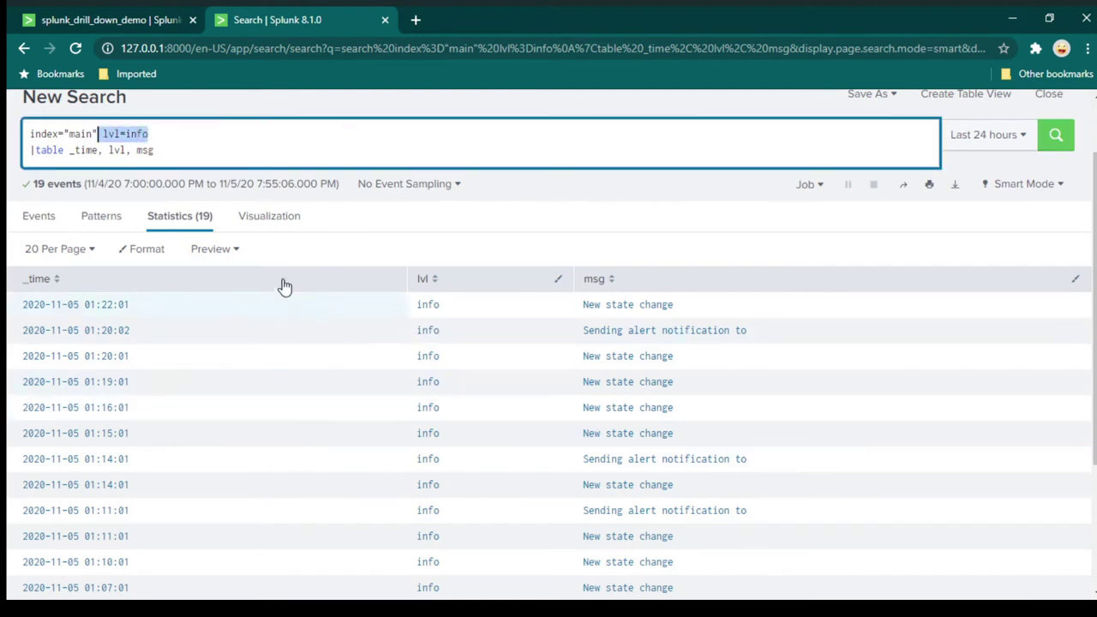
click(174, 134)
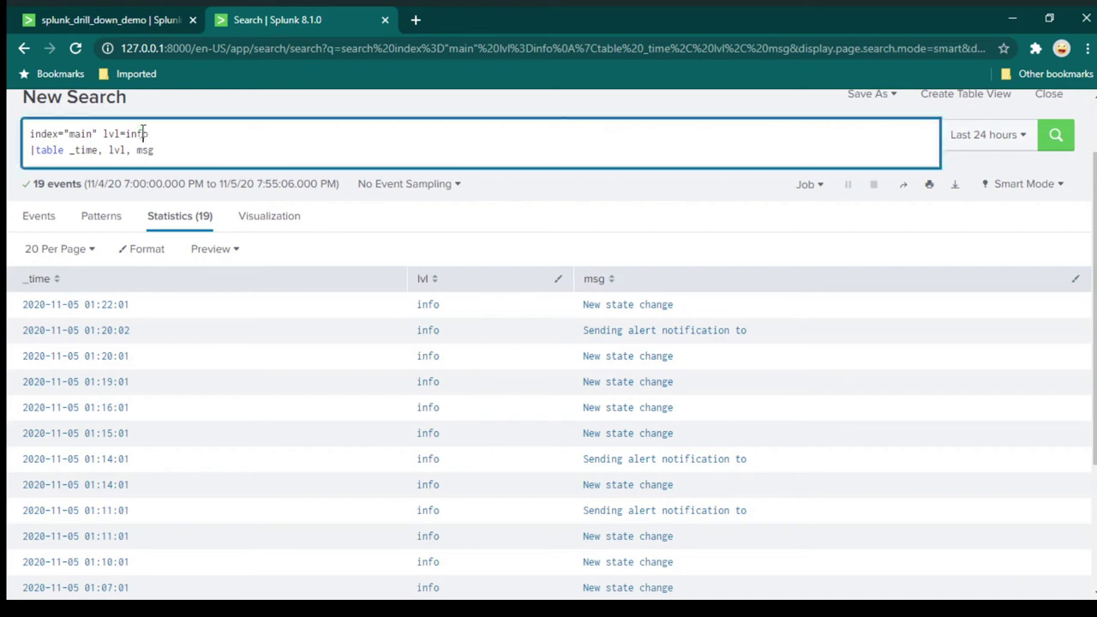
double_click(143, 133)
text(warn)
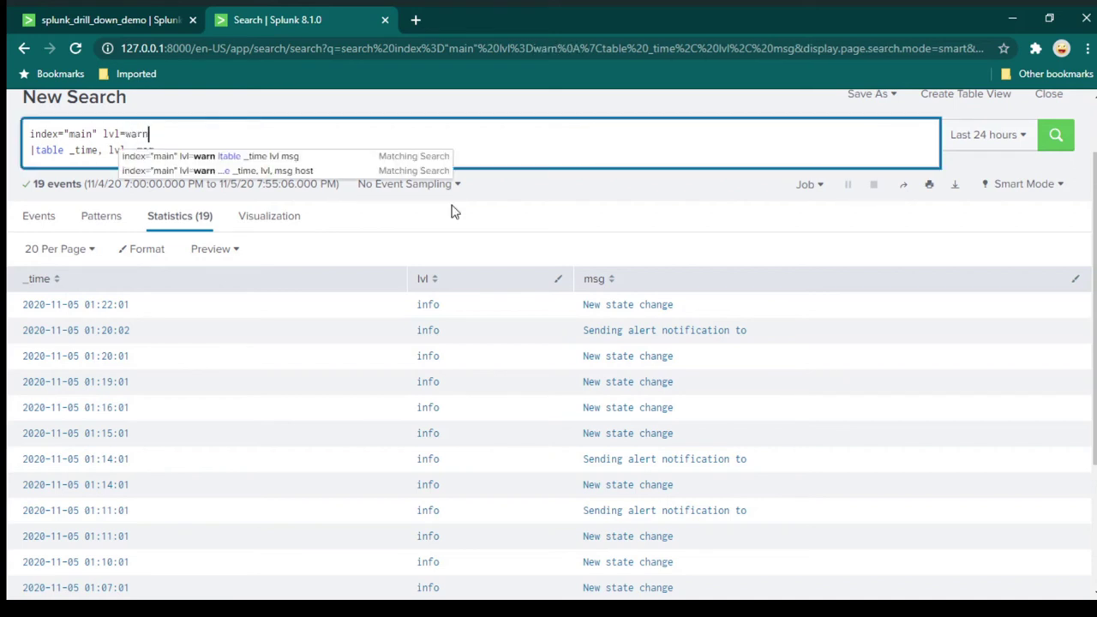
key(Return)
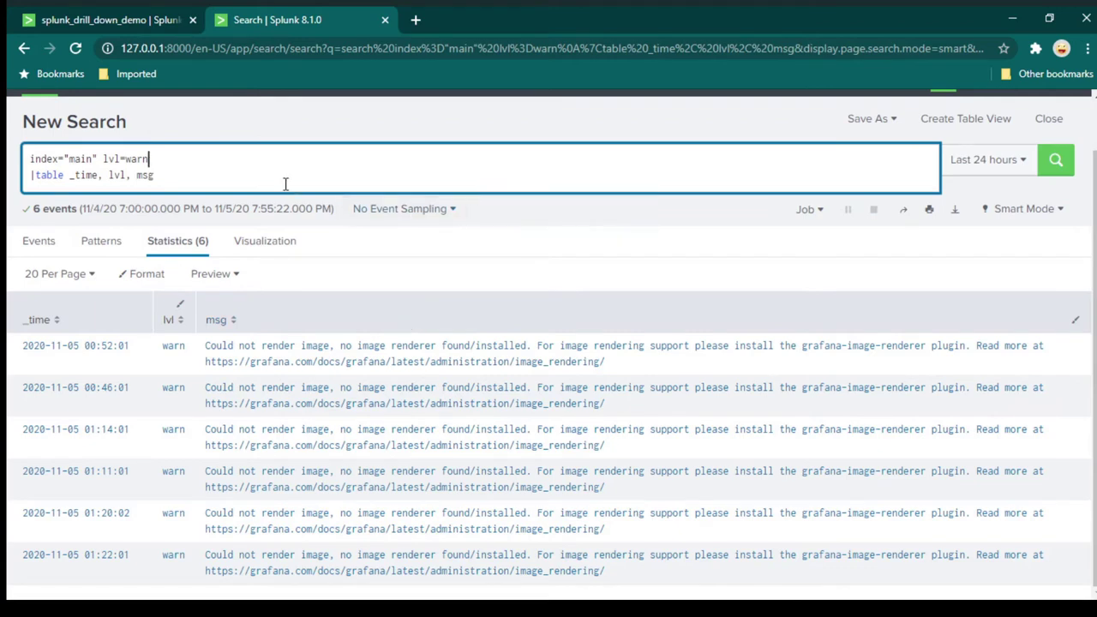
Compare the query's lvl value with the pie slices on the splunk_drill_down_demo dashboard and return to the search
double_click(137, 158)
click(139, 26)
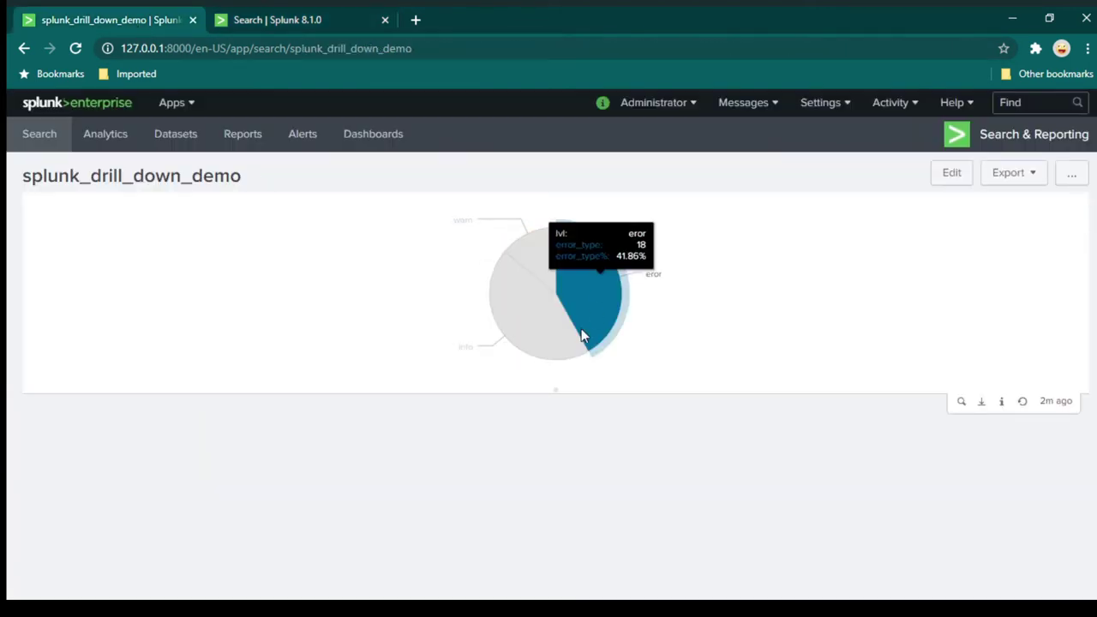
click(325, 19)
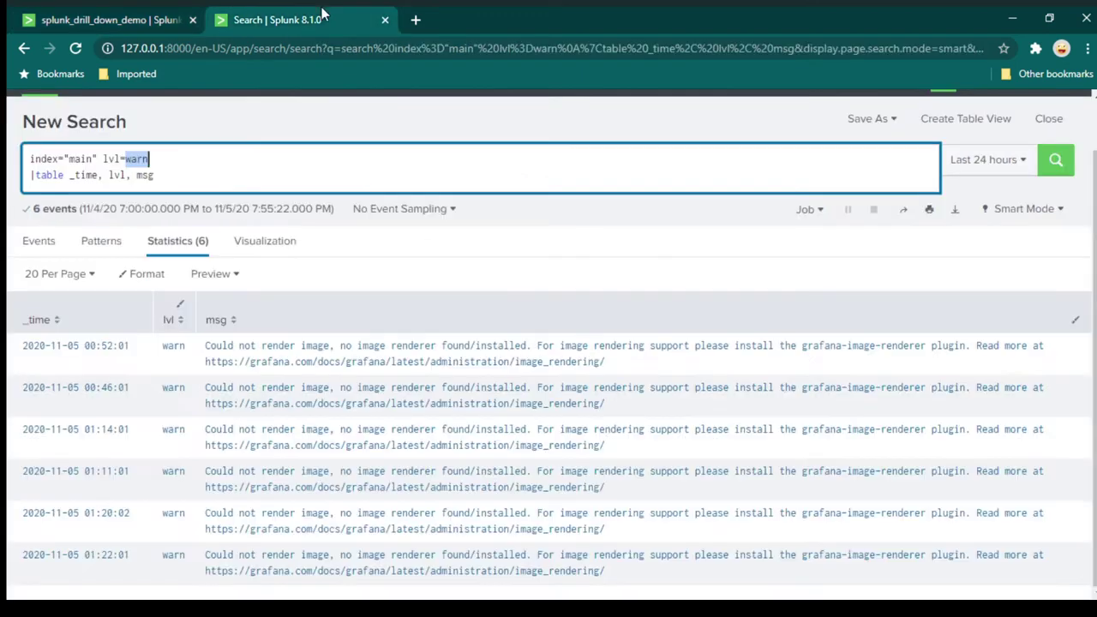
click(279, 185)
Save the statistics table as an untitled panel in the existing dashboard splunk_drill_down_demo
scroll(279, 186, up, 2)
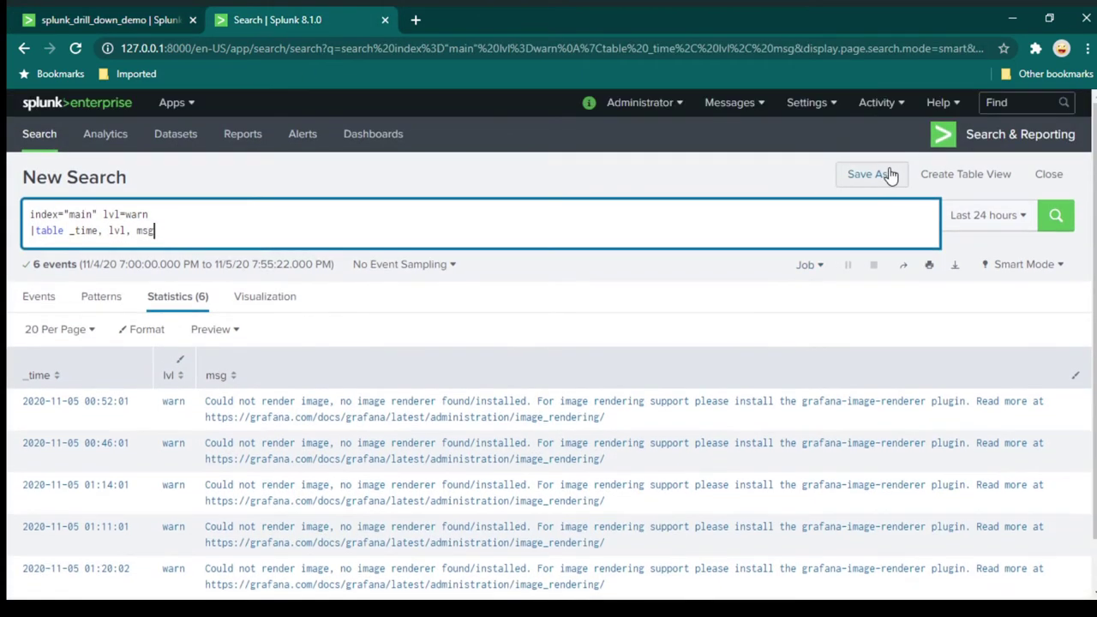
click(883, 175)
click(858, 230)
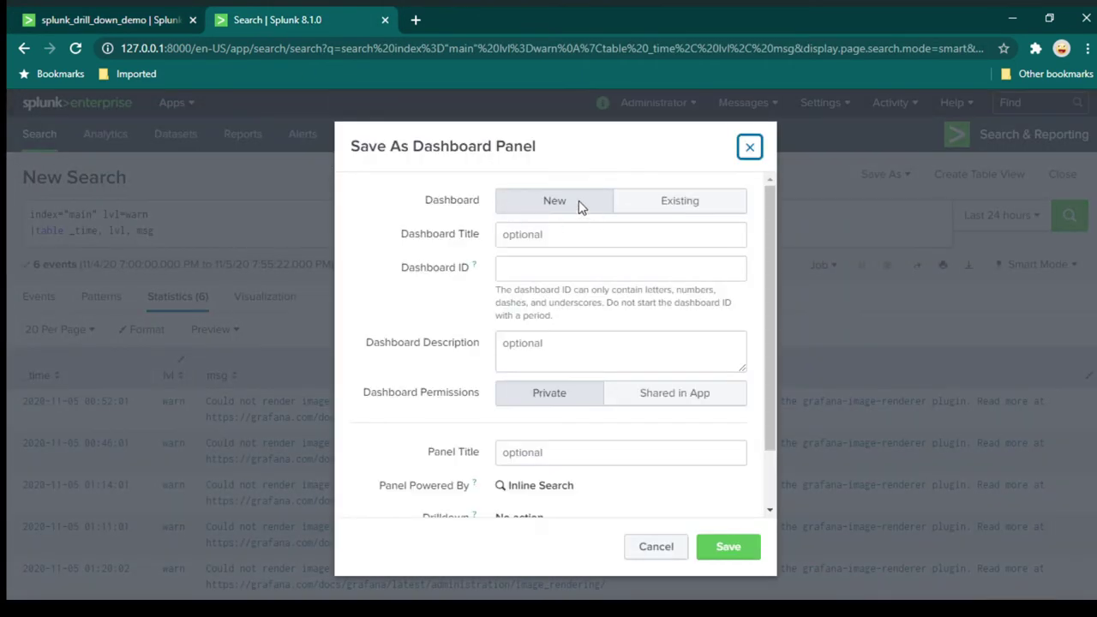
click(661, 204)
click(661, 243)
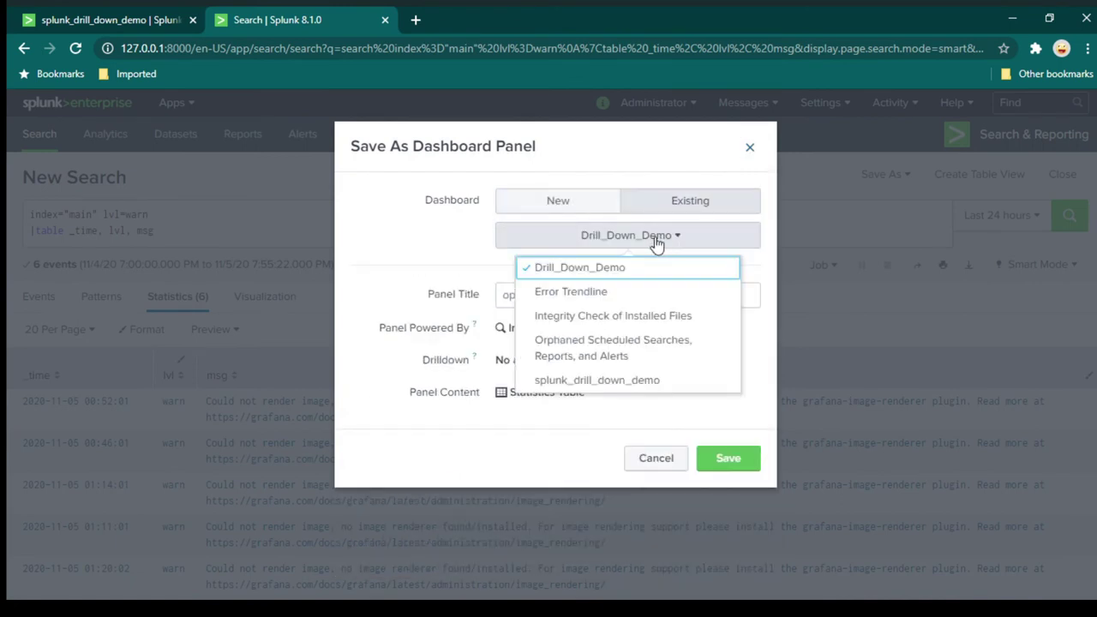
click(626, 384)
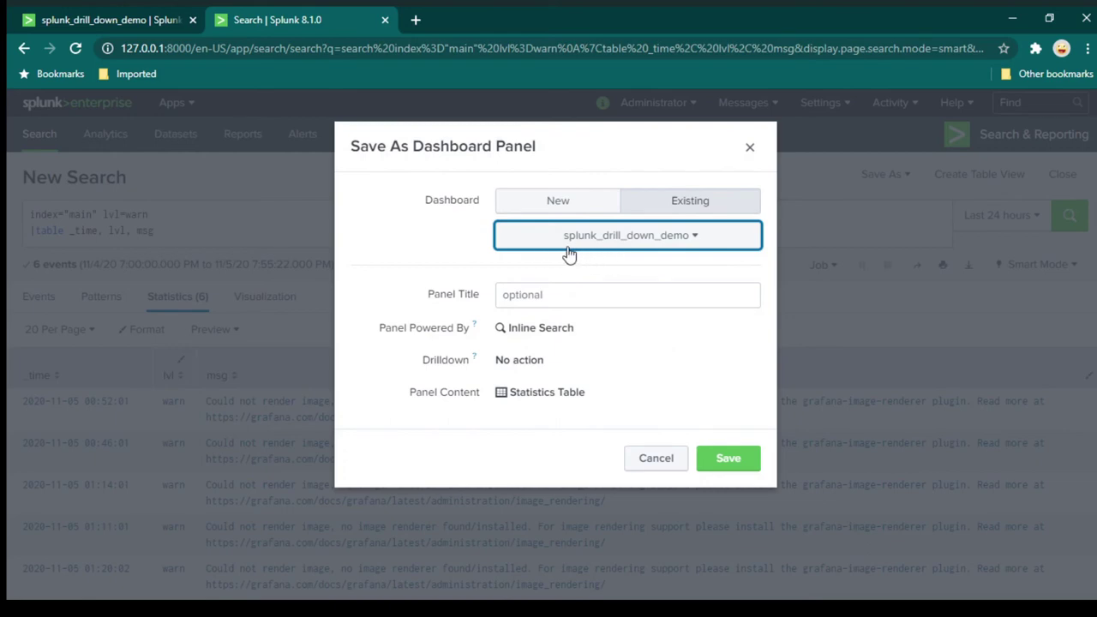
click(587, 295)
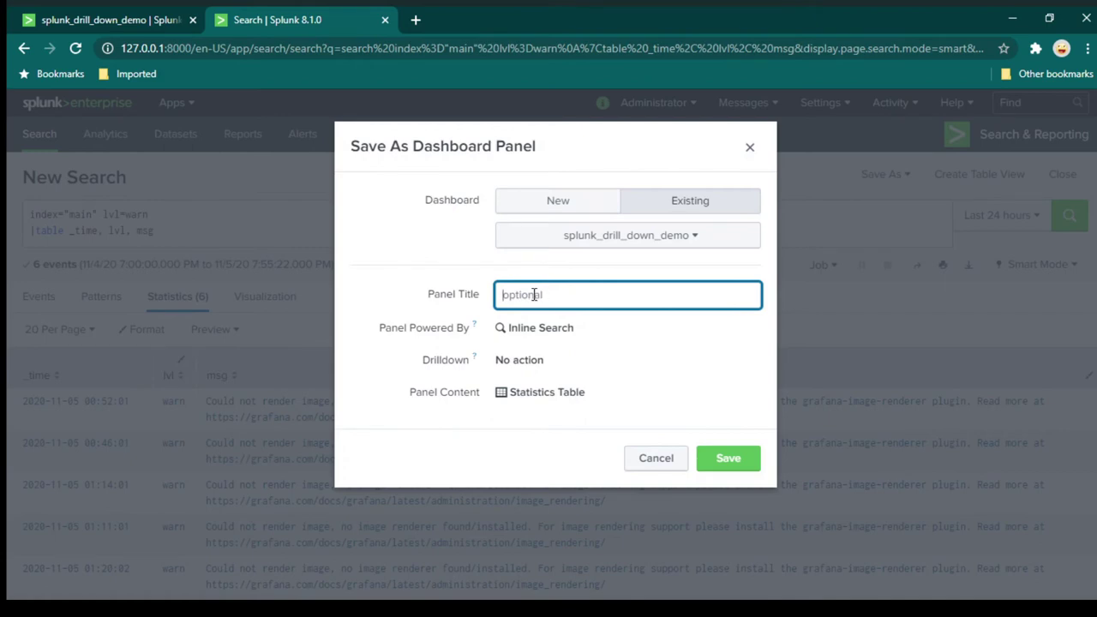
click(728, 458)
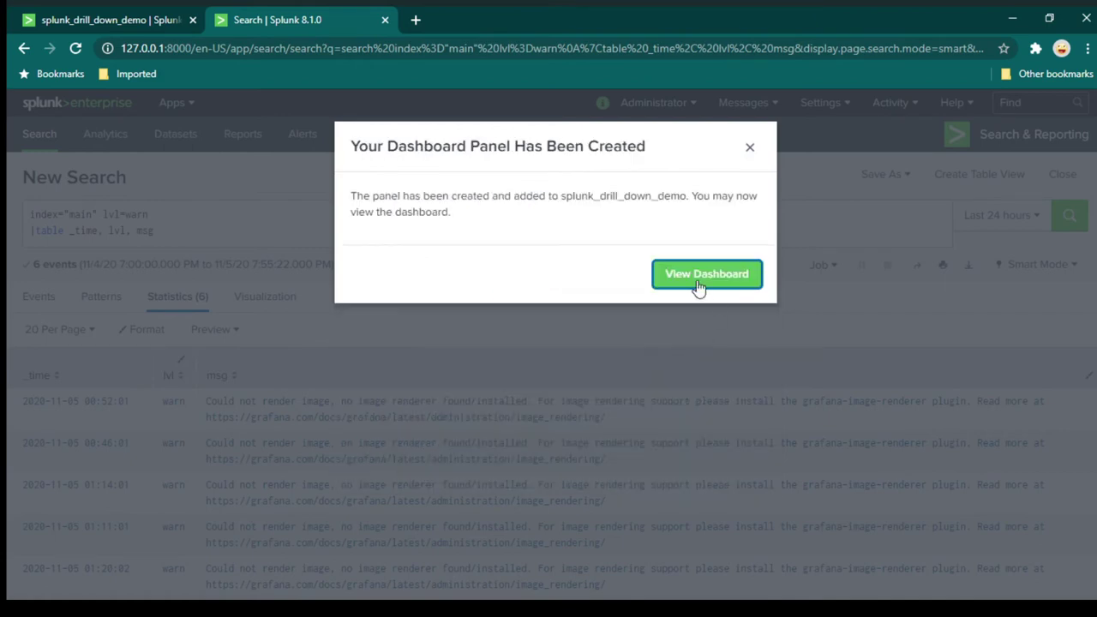
View the splunk_drill_down_demo dashboard with its new table panel and try selecting the warn slice of the pie chart
click(696, 288)
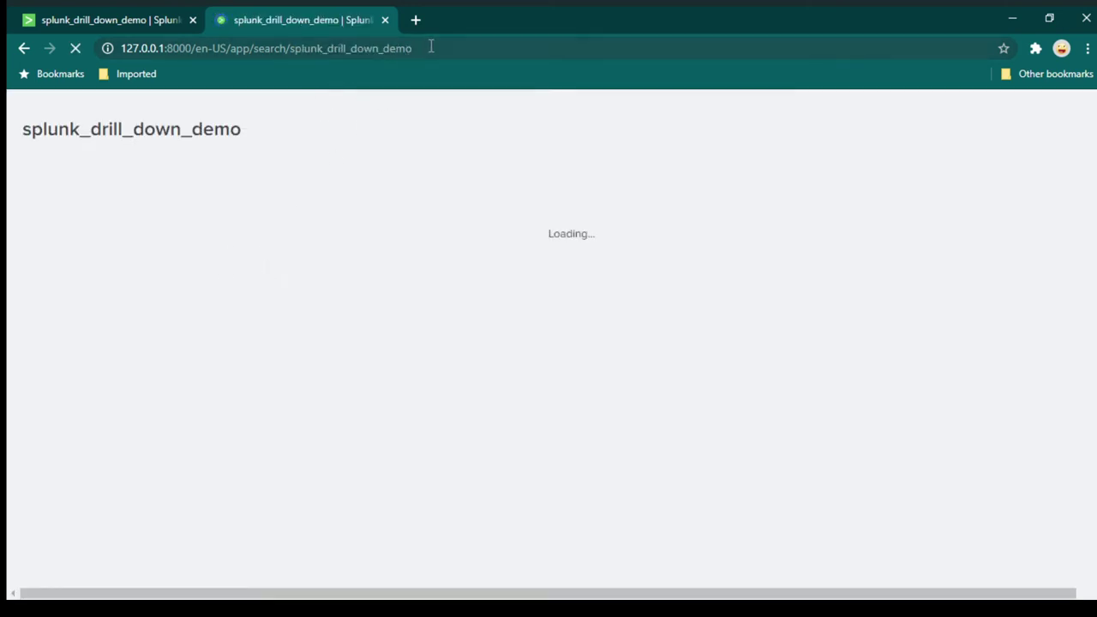
drag(415, 48, 133, 49)
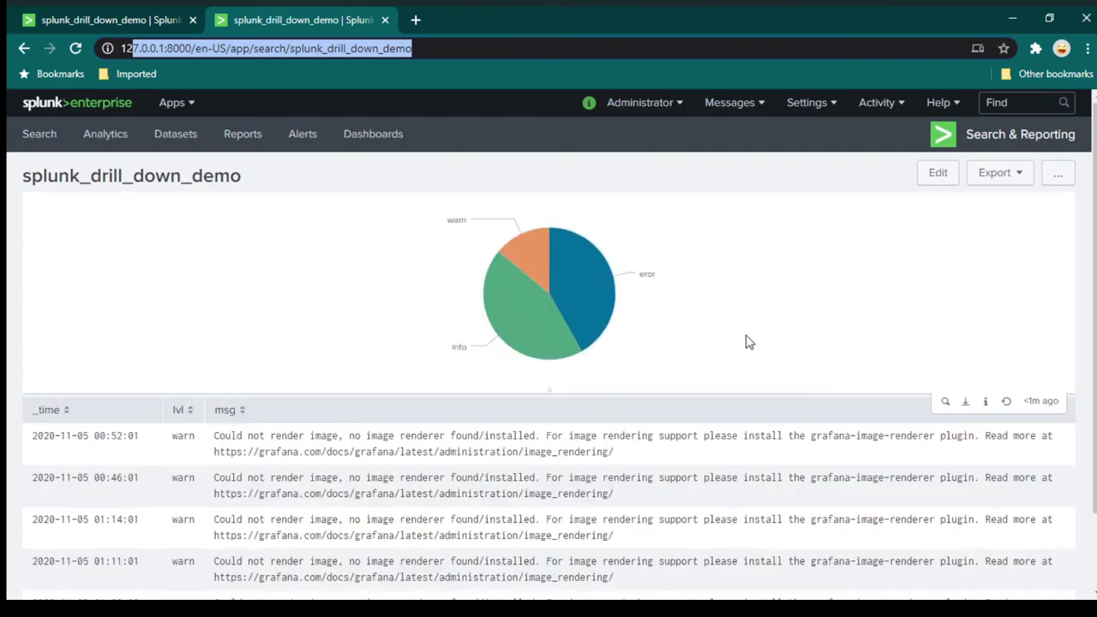
scroll(509, 333, down, 1)
scroll(479, 413, up, 1)
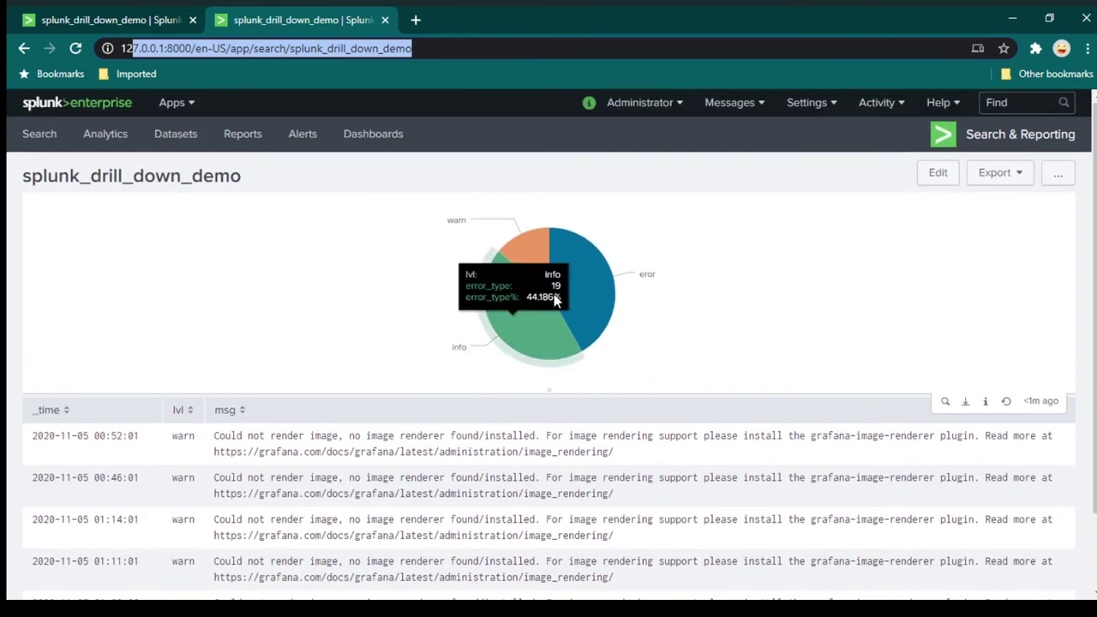
click(528, 248)
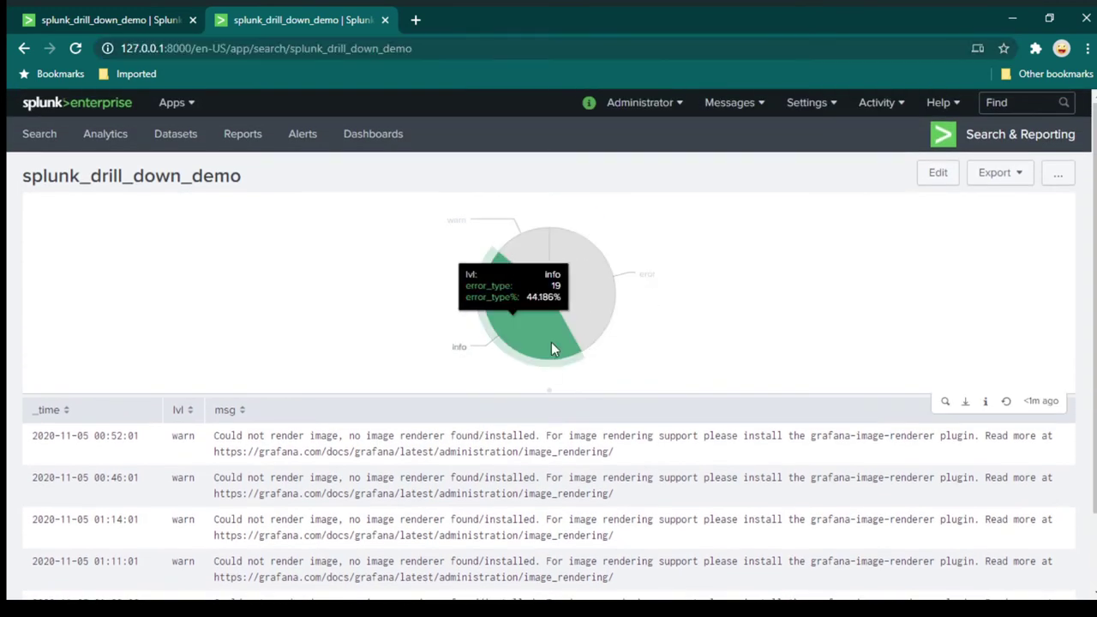
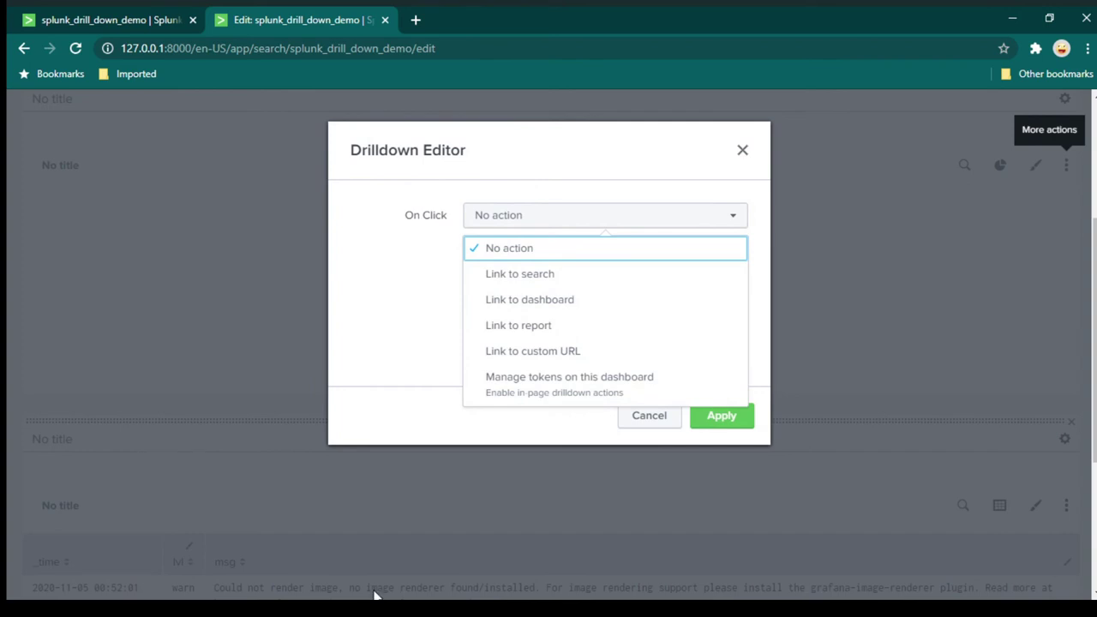
Configure the pie chart's drilldown to manage tokens on this dashboard, setting error_type to $click.value$, and apply it
click(577, 385)
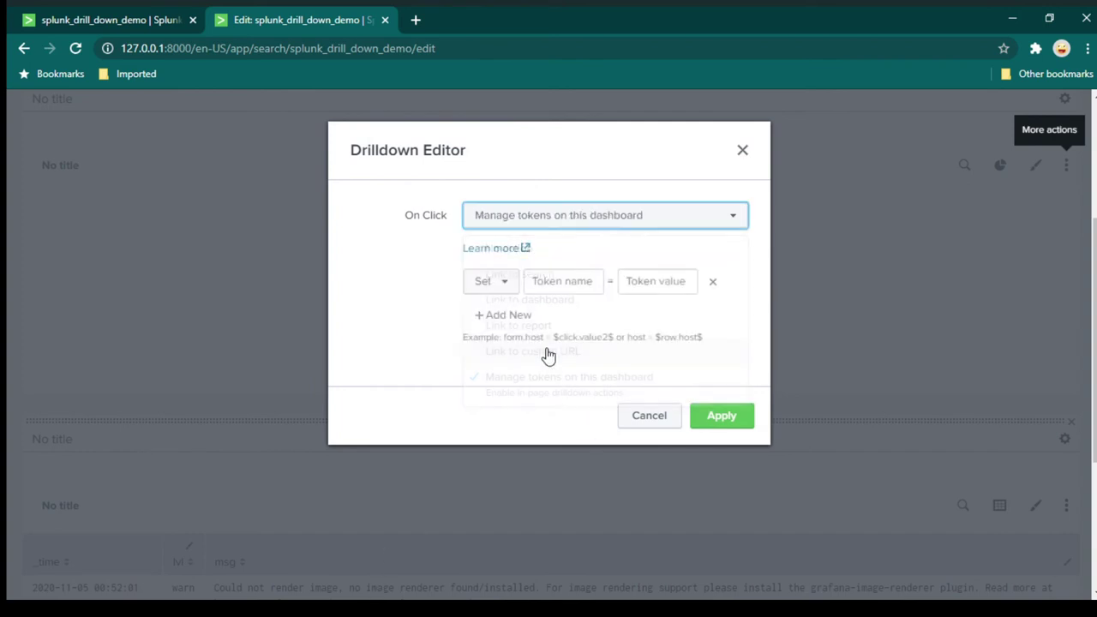
click(550, 283)
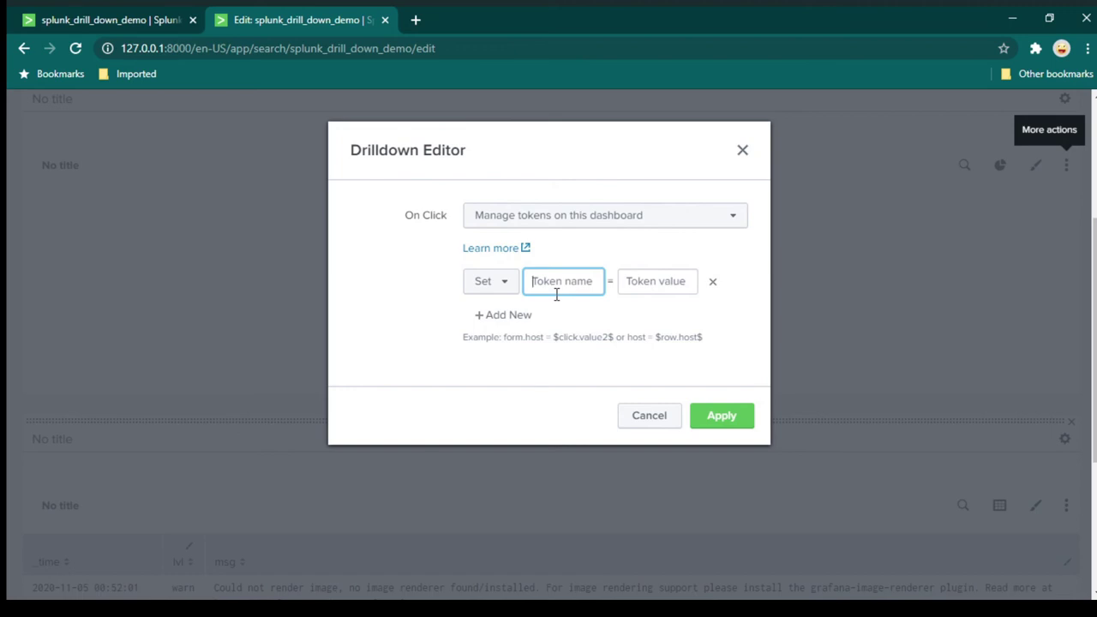
text(error_type)
click(666, 284)
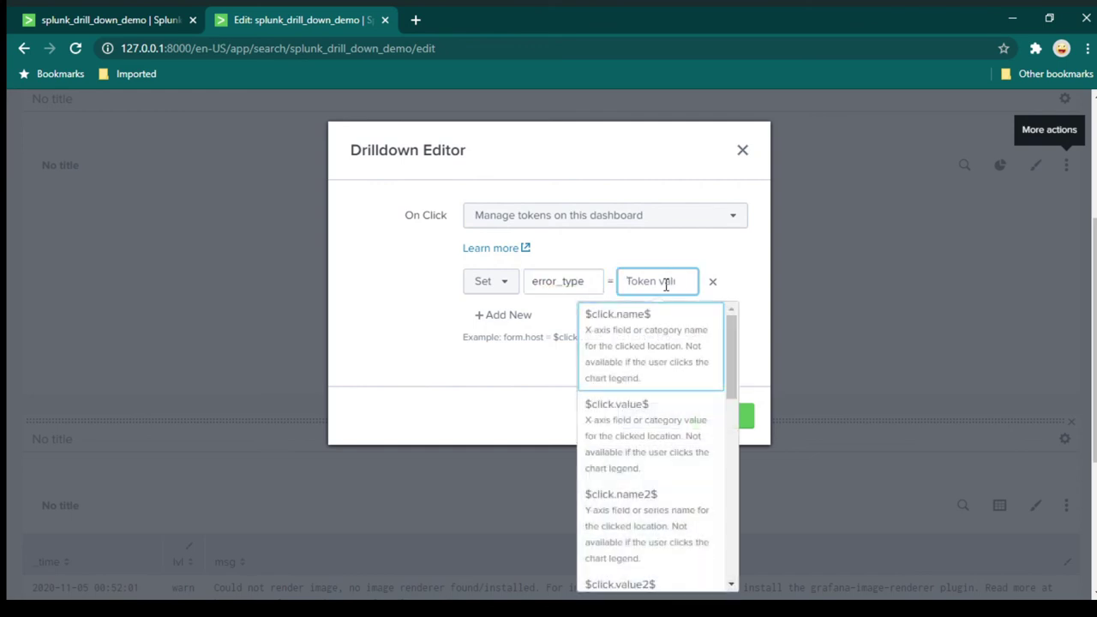
scroll(677, 372, down, 2)
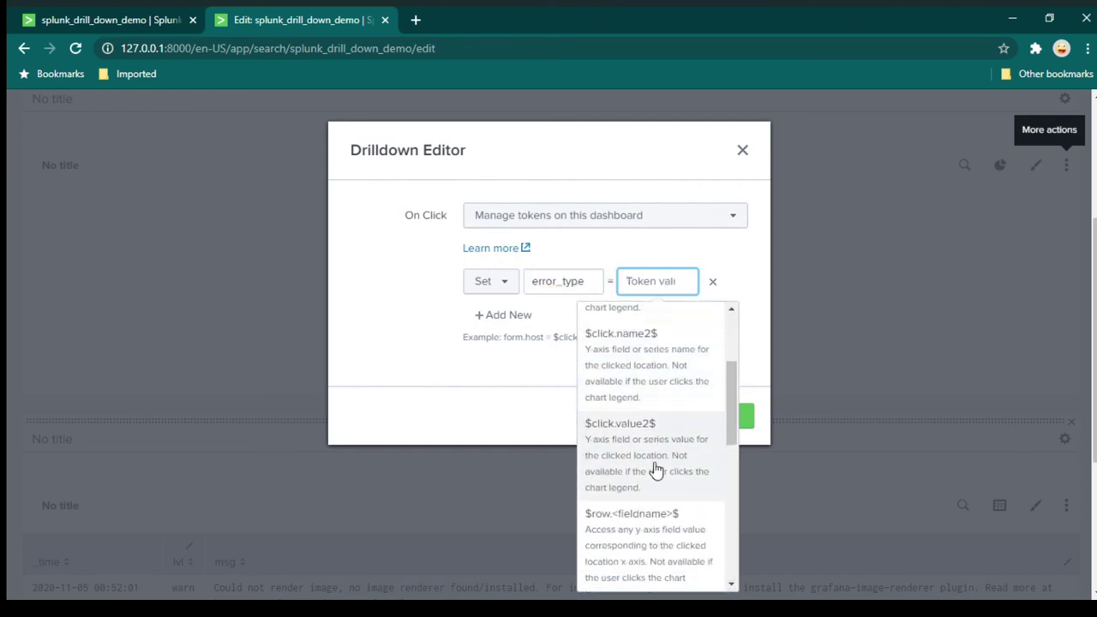
scroll(668, 488, down, 2)
scroll(665, 495, up, 5)
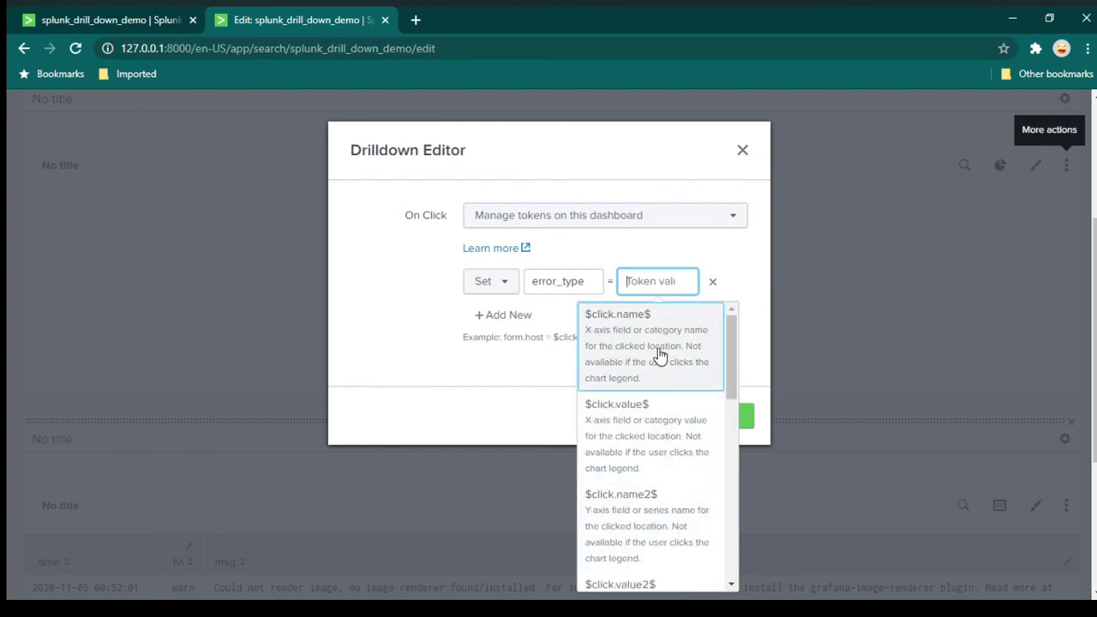
click(632, 439)
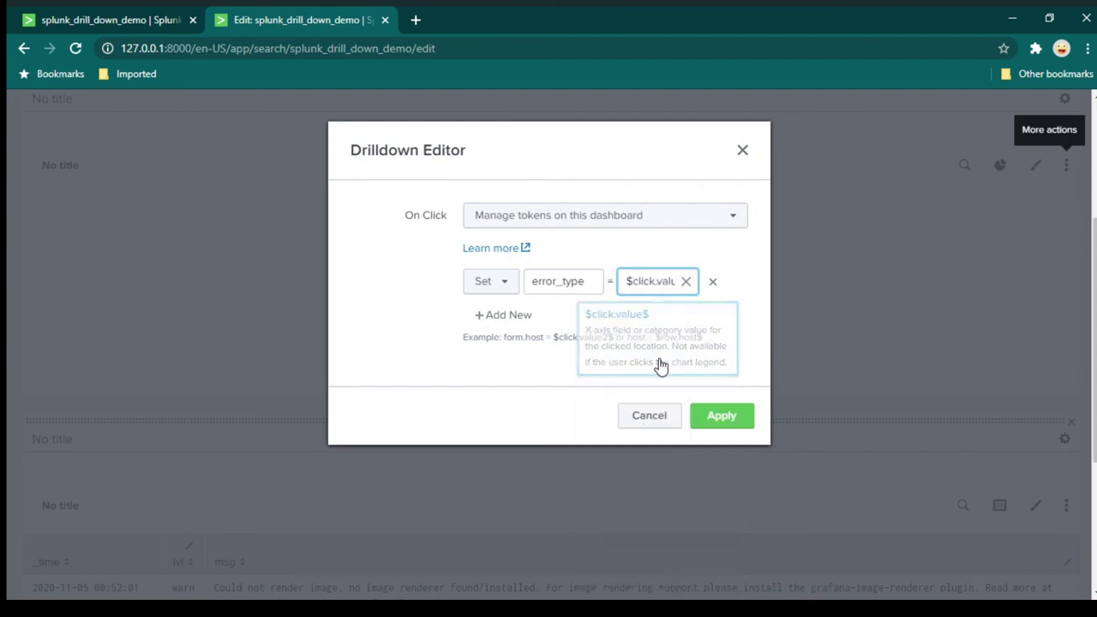
click(721, 415)
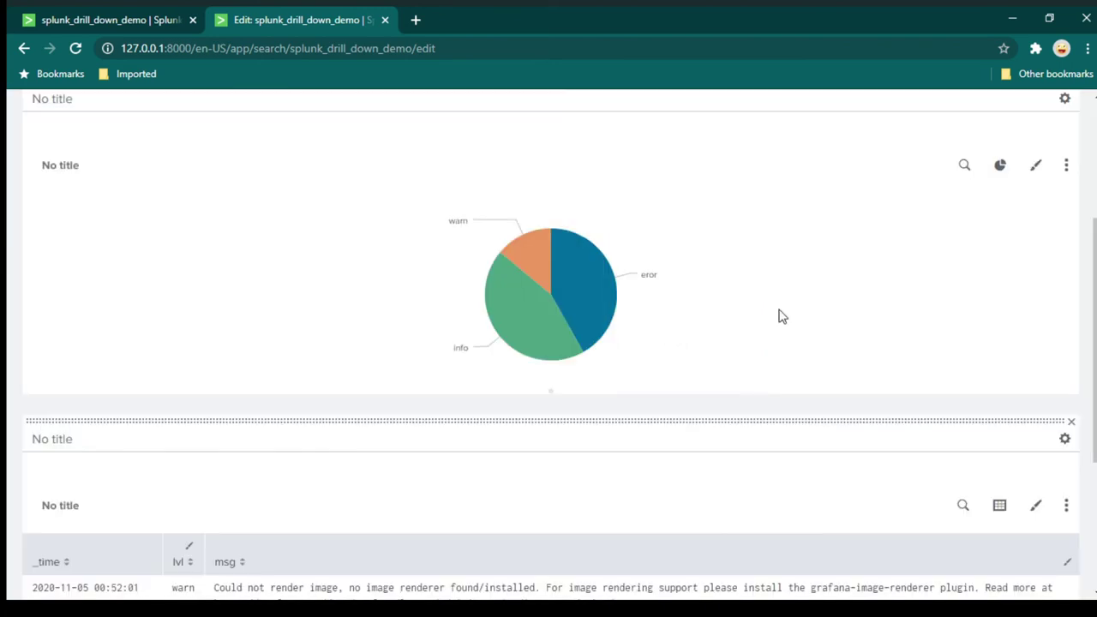
Examine the lvl value in the details table's search string and close the search editor without changes
mouse_move(551, 298)
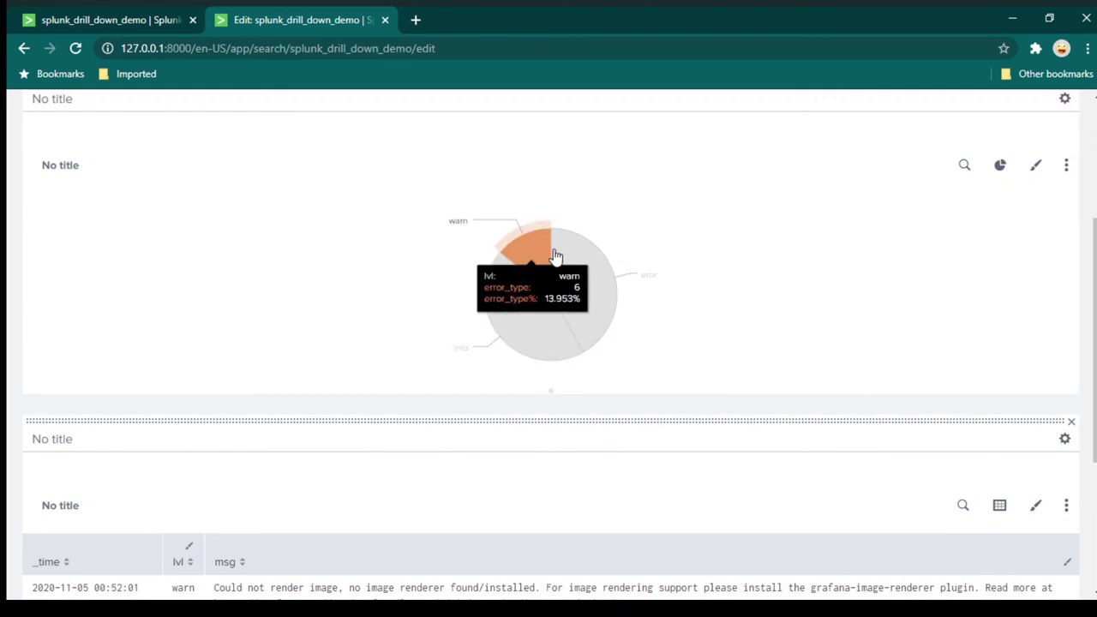
scroll(725, 278, down, 2)
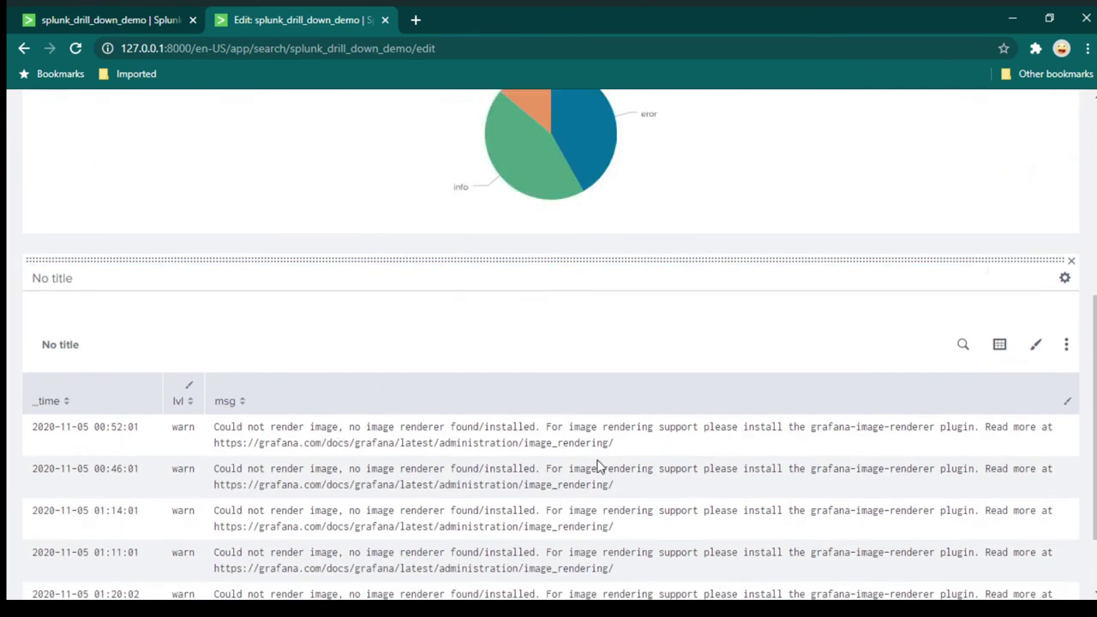
click(962, 347)
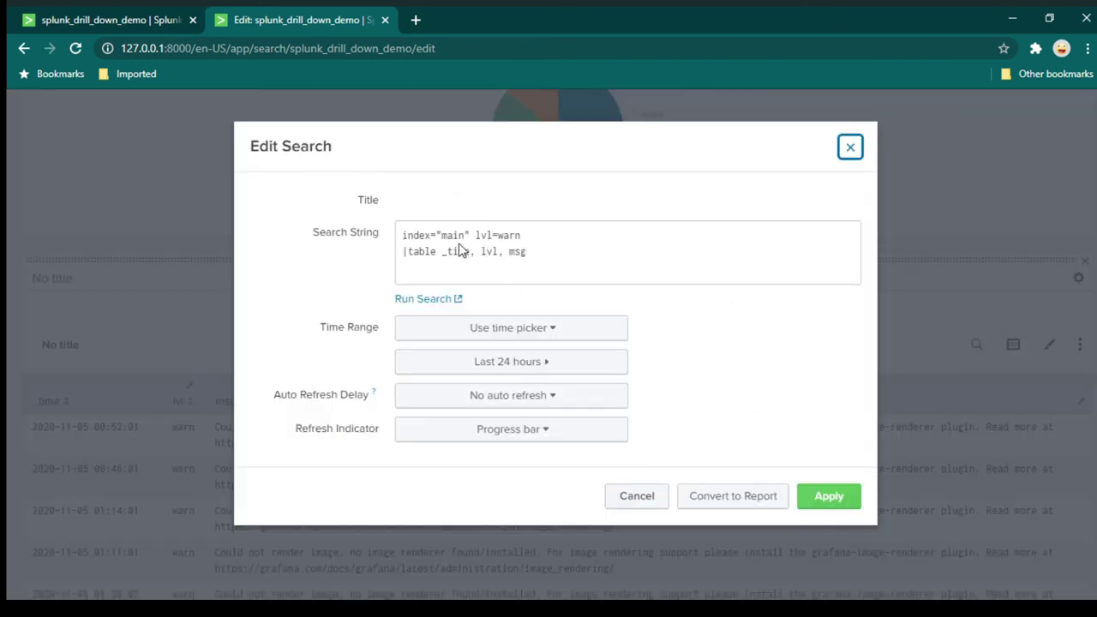
double_click(509, 234)
click(531, 236)
drag(533, 236, 496, 235)
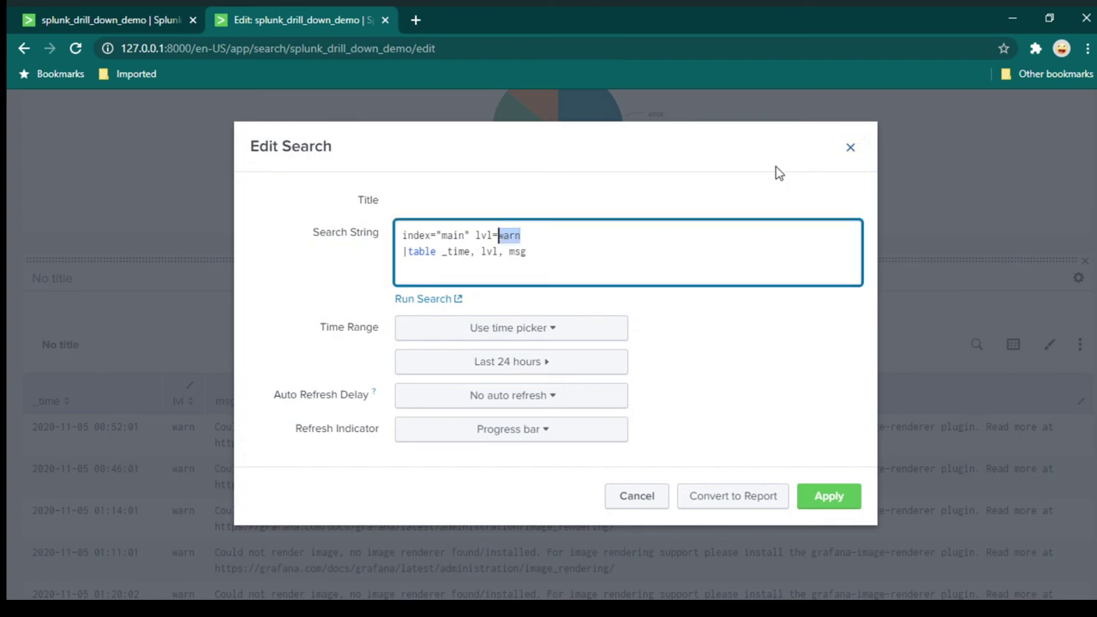
click(850, 146)
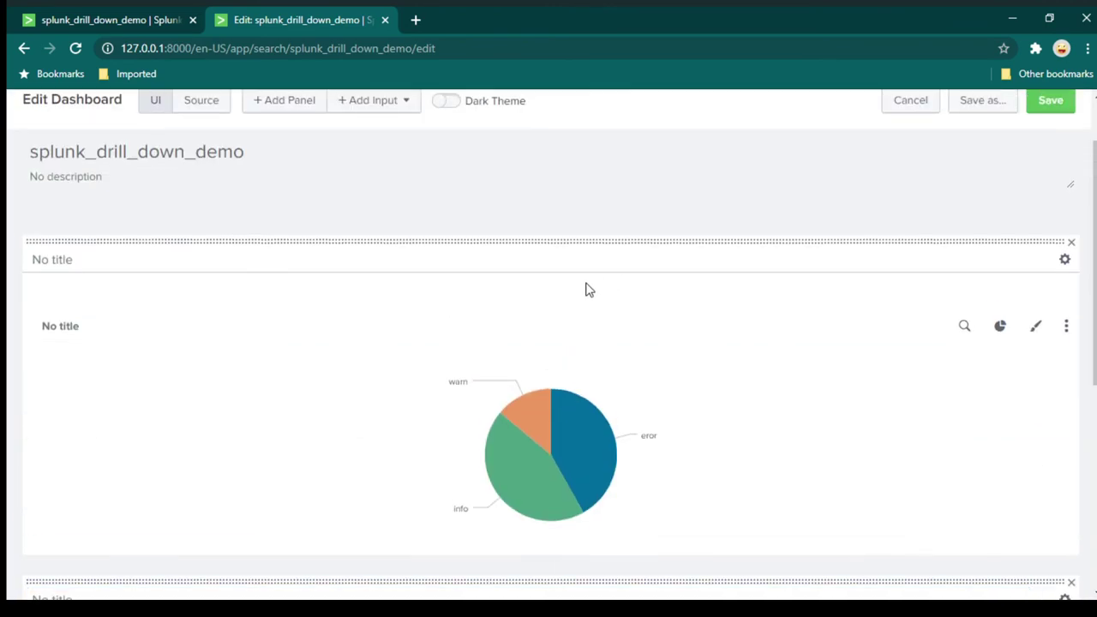
Check the token name in the pie chart's drilldown settings and close them without changes
scroll(604, 291, down, 2)
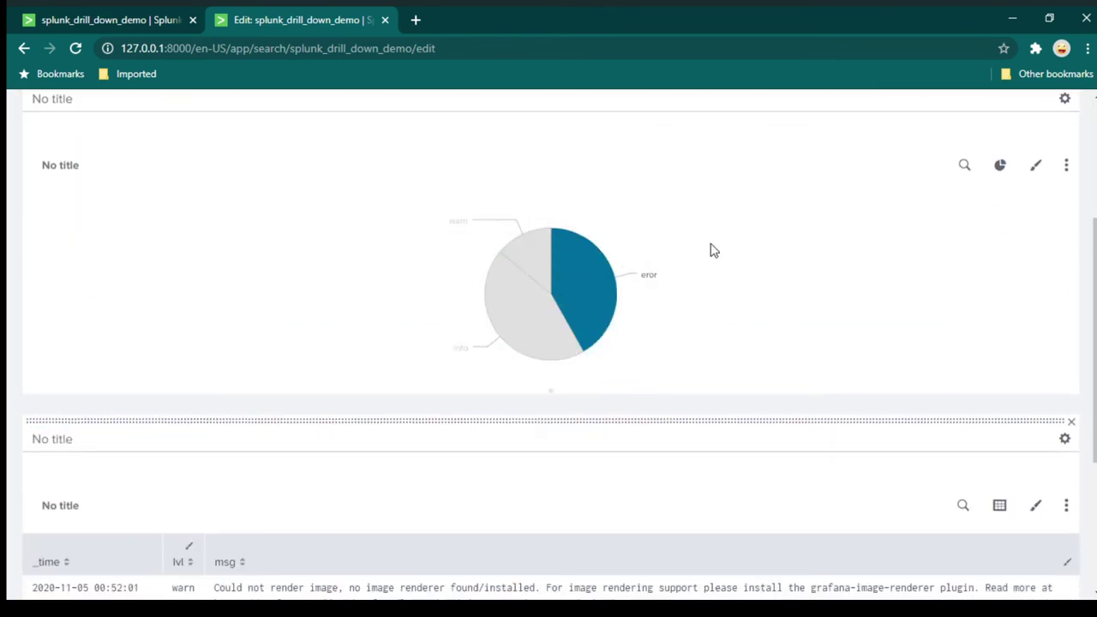
click(1066, 165)
click(1046, 204)
double_click(562, 285)
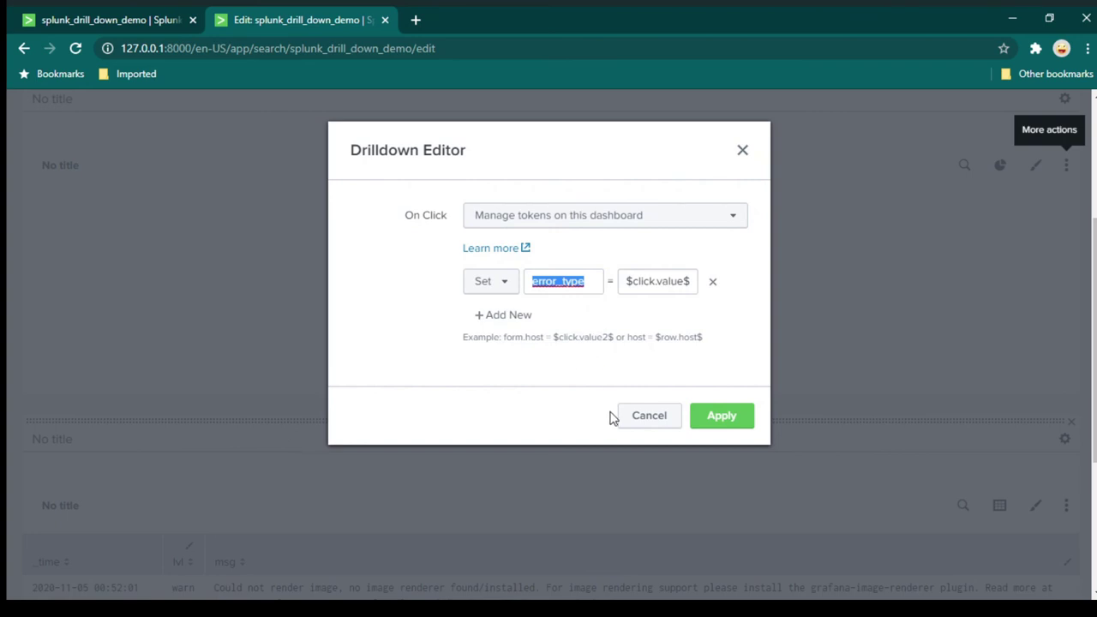
click(744, 160)
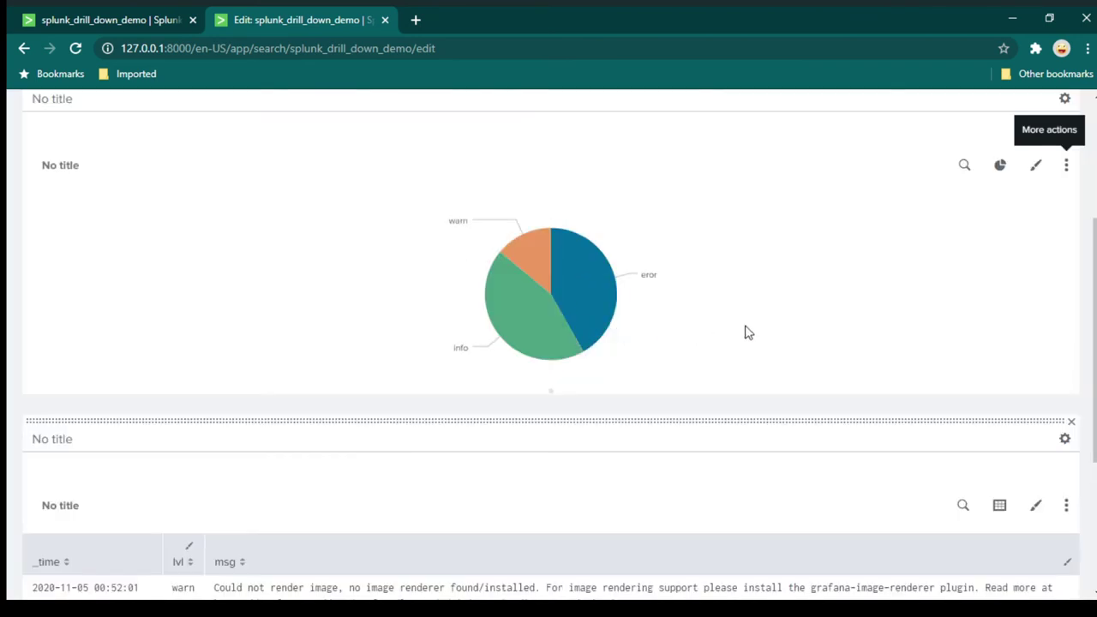
Replace the lvl value in the details table's search string with the token $error_type$ and apply the search
scroll(745, 323, down, 3)
click(964, 268)
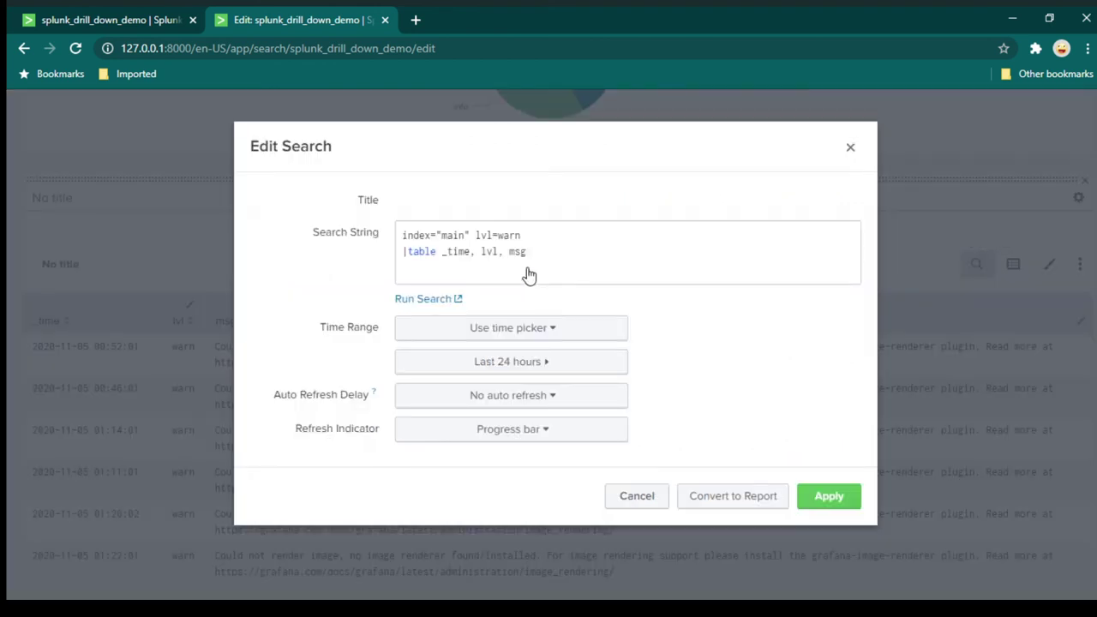
click(536, 235)
key(BackSpace)
key(BackSpace)
key(BackSpace)
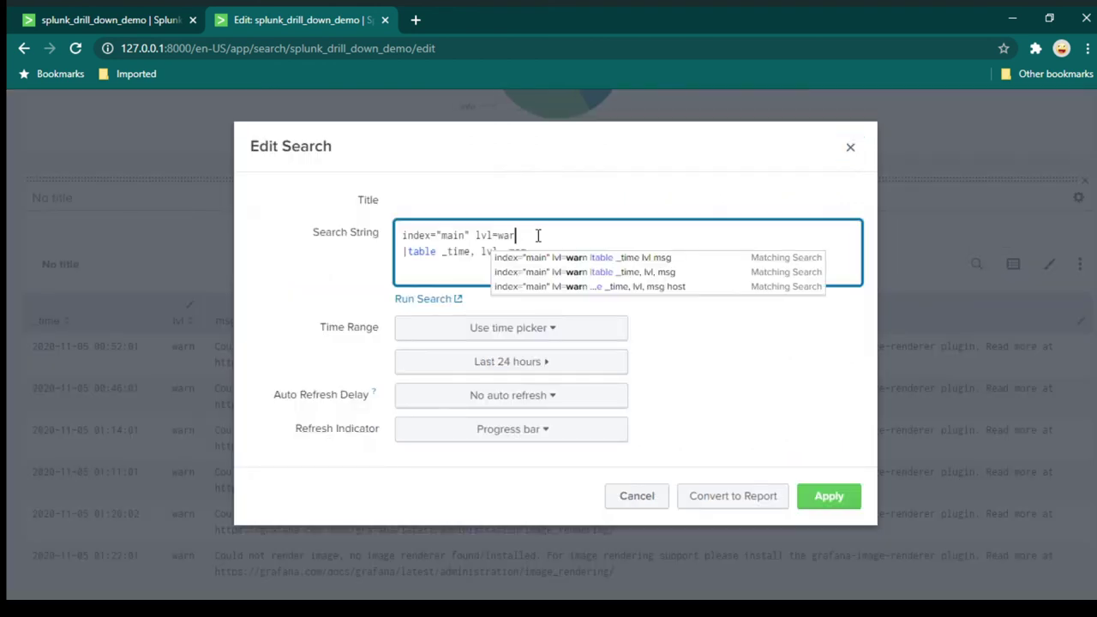
text(error_type)
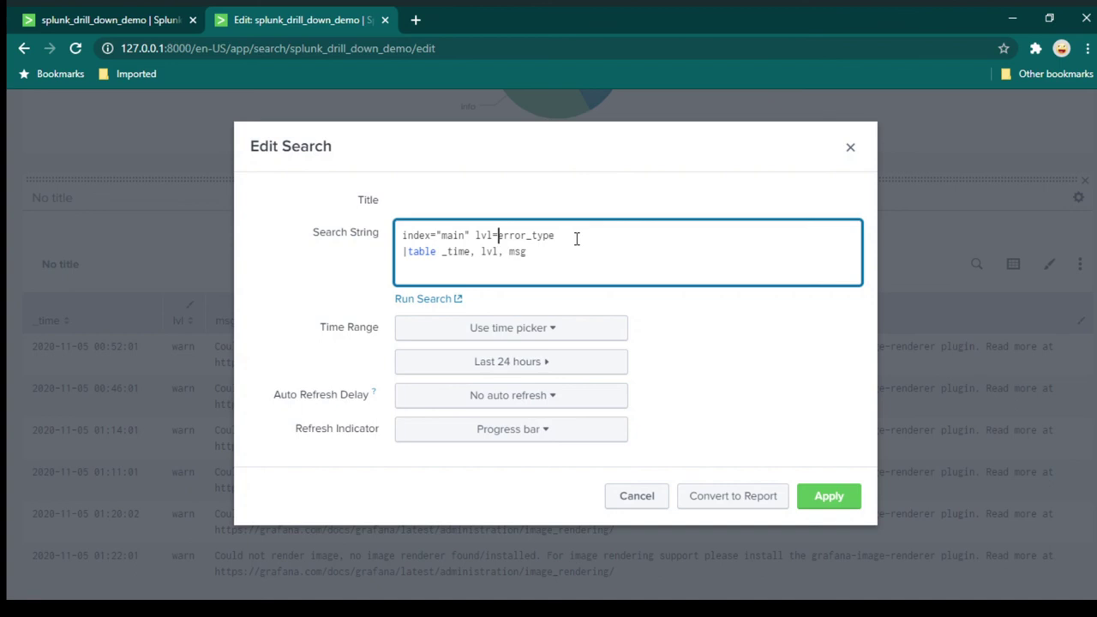
text($)
click(829, 497)
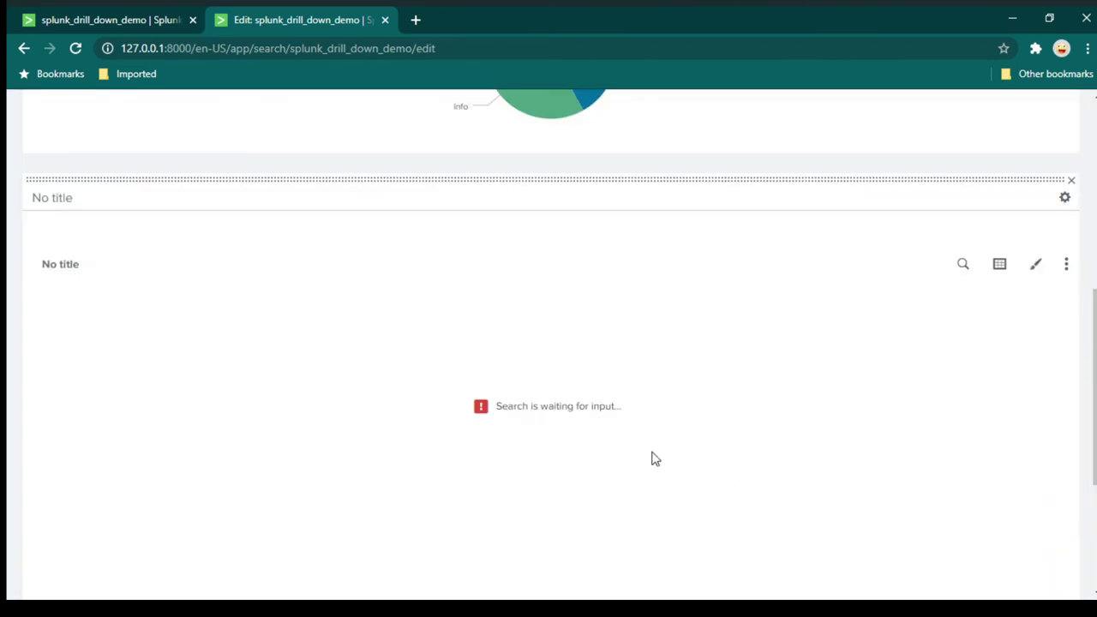
Test the drilldown by filtering the details table with the pie chart's info slice, and save the dashboard
scroll(606, 307, up, 3)
scroll(735, 304, down, 3)
scroll(591, 424, up, 1)
click(542, 182)
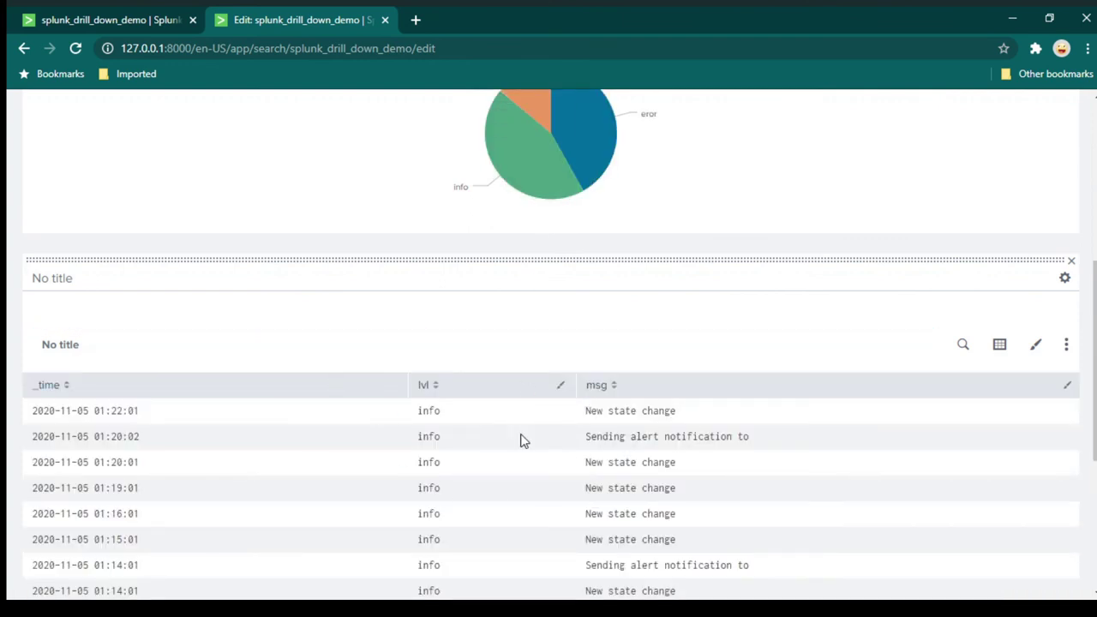
scroll(522, 441, up, 5)
click(1060, 183)
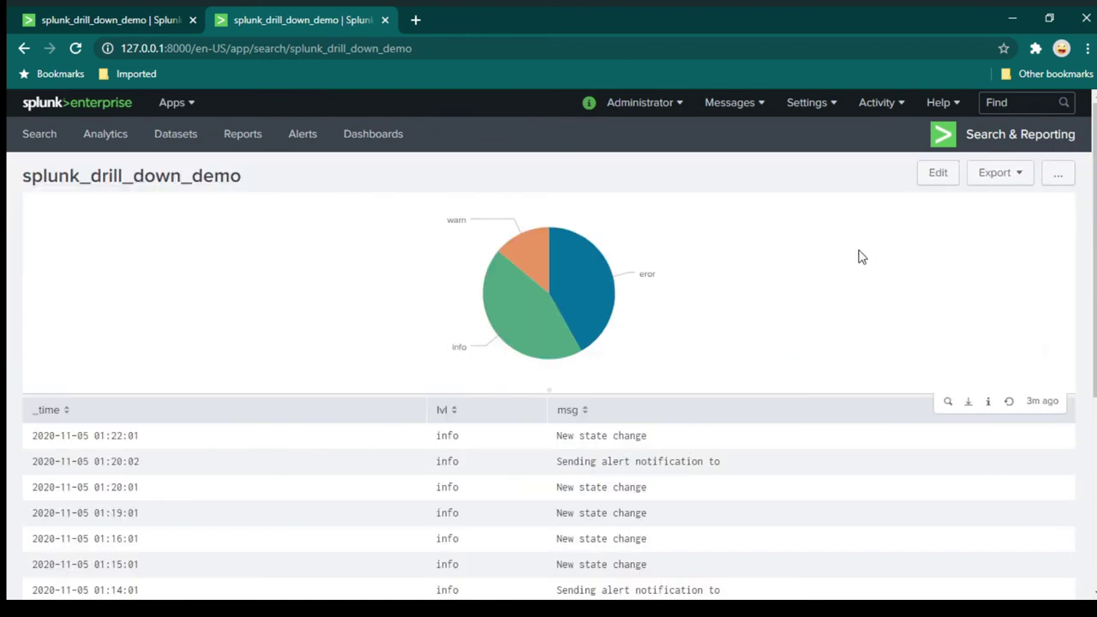
Test the saved dashboard's drilldown by filtering the details table with the eror slice and the warn slice
scroll(861, 257, down, 1)
click(580, 216)
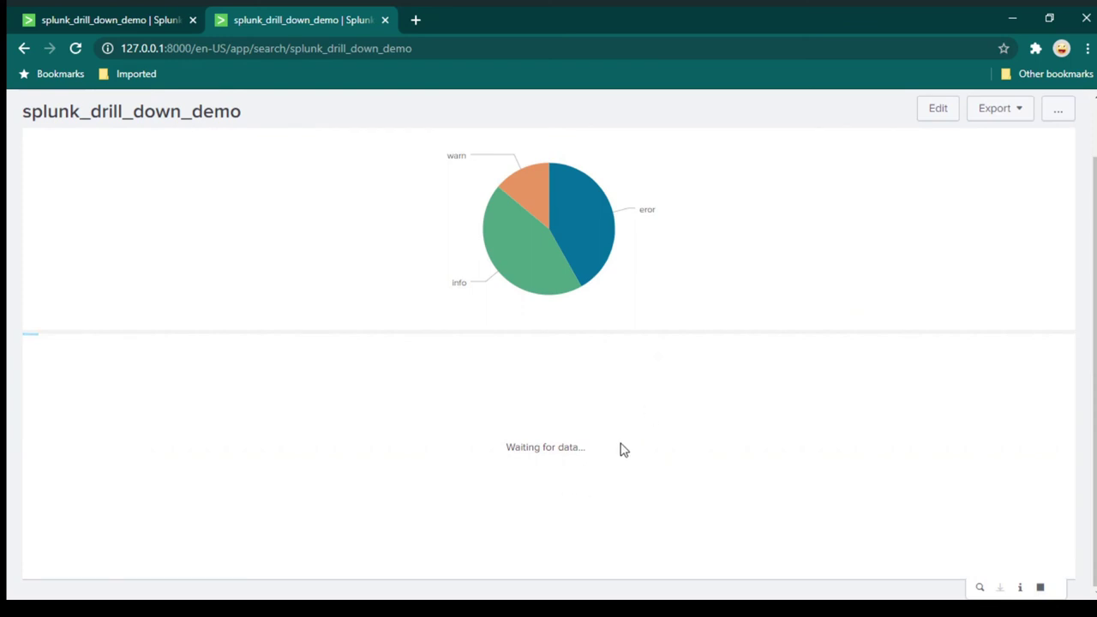
scroll(632, 453, up, 1)
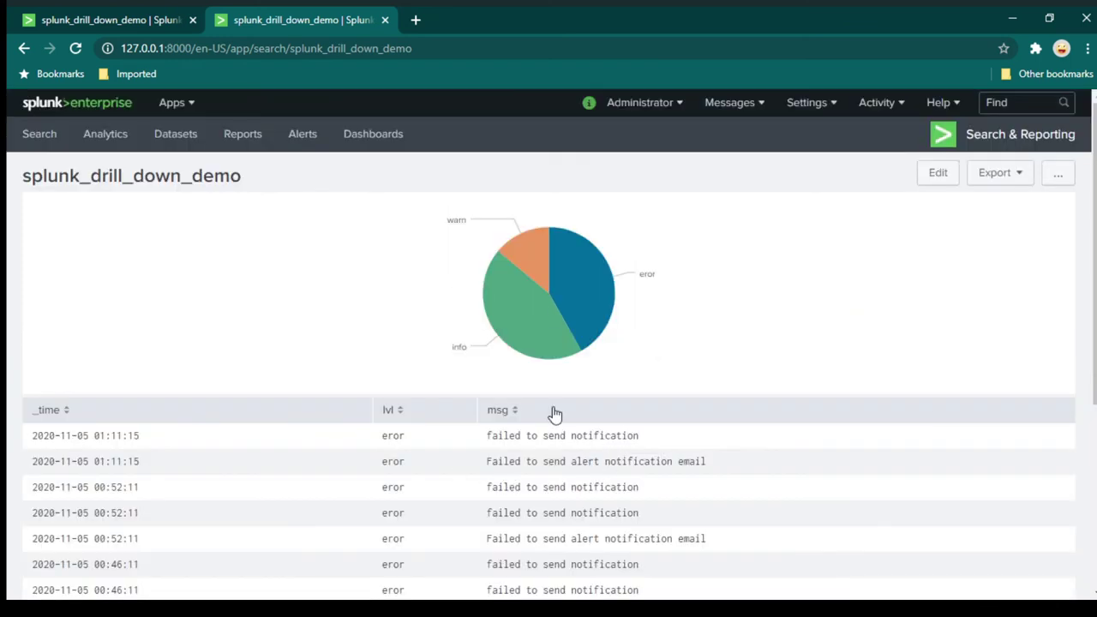
click(536, 253)
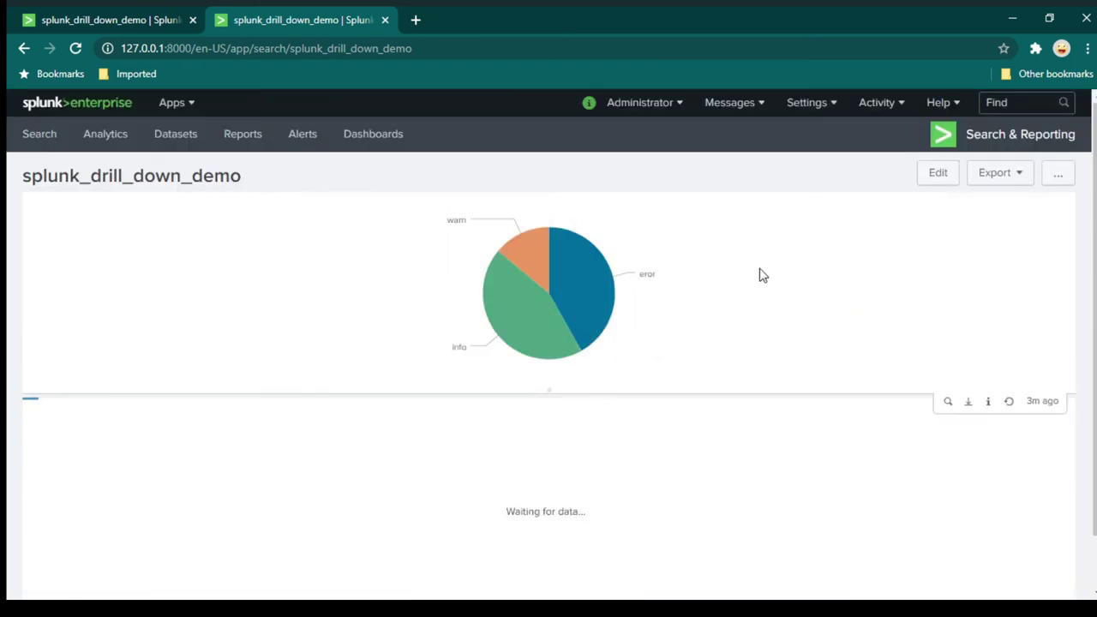